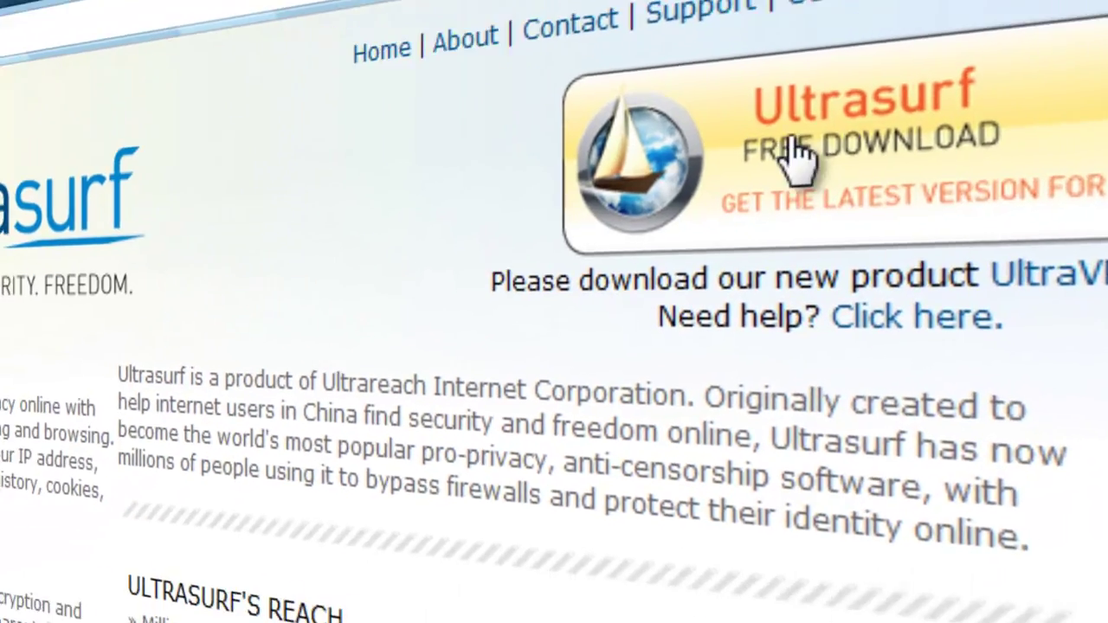
- Download the Ultrasurf archive u.zip from ultrareach.com, then minimize Chrome to show the desktop
left_click(782, 201)
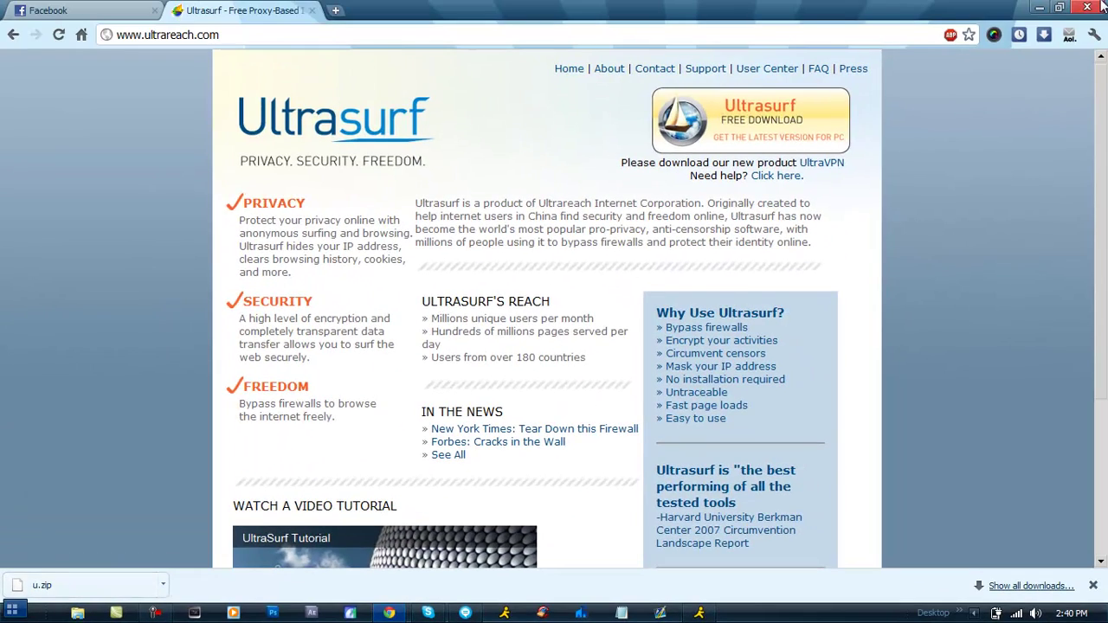
left_click(1040, 7)
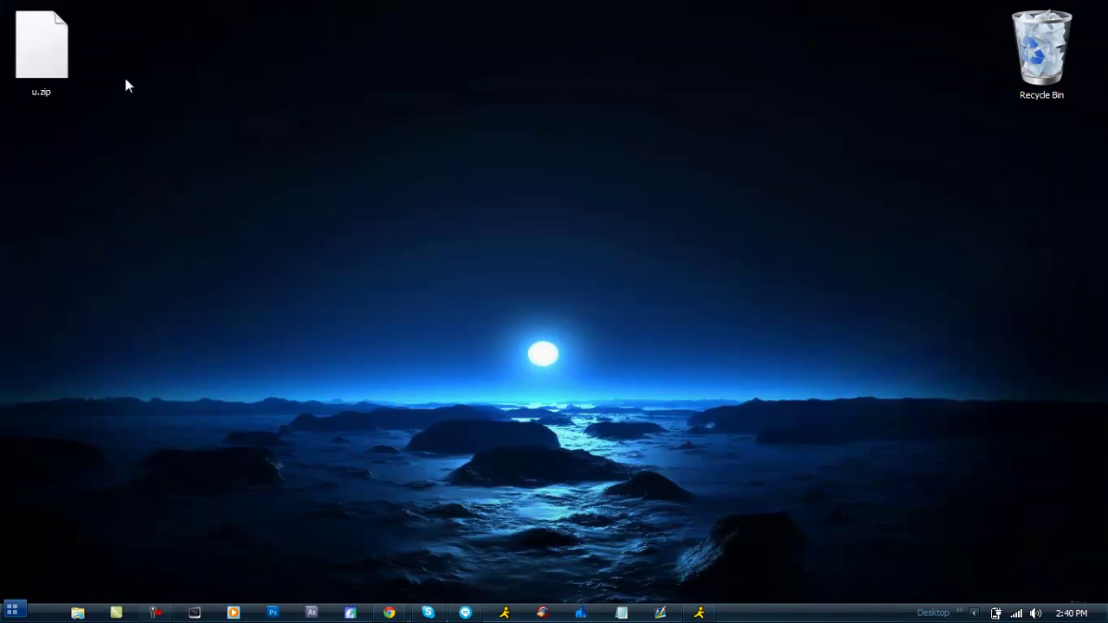
- Extract u.zip onto the desktop and drag the archive into the Recycle Bin
right_click(53, 84)
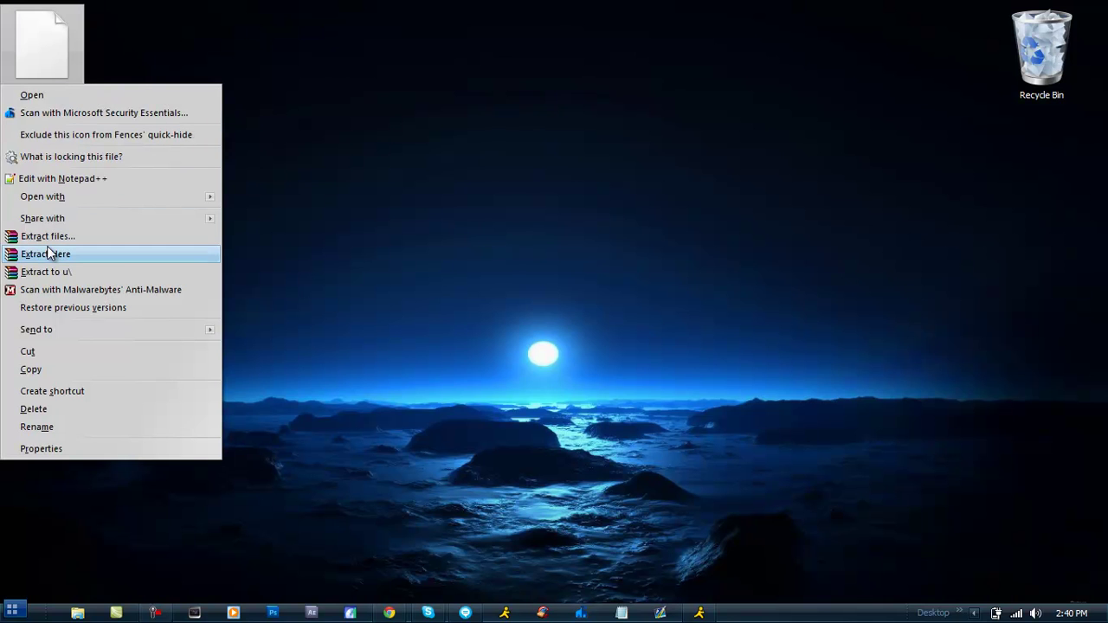
left_click(63, 41)
right_click(62, 41)
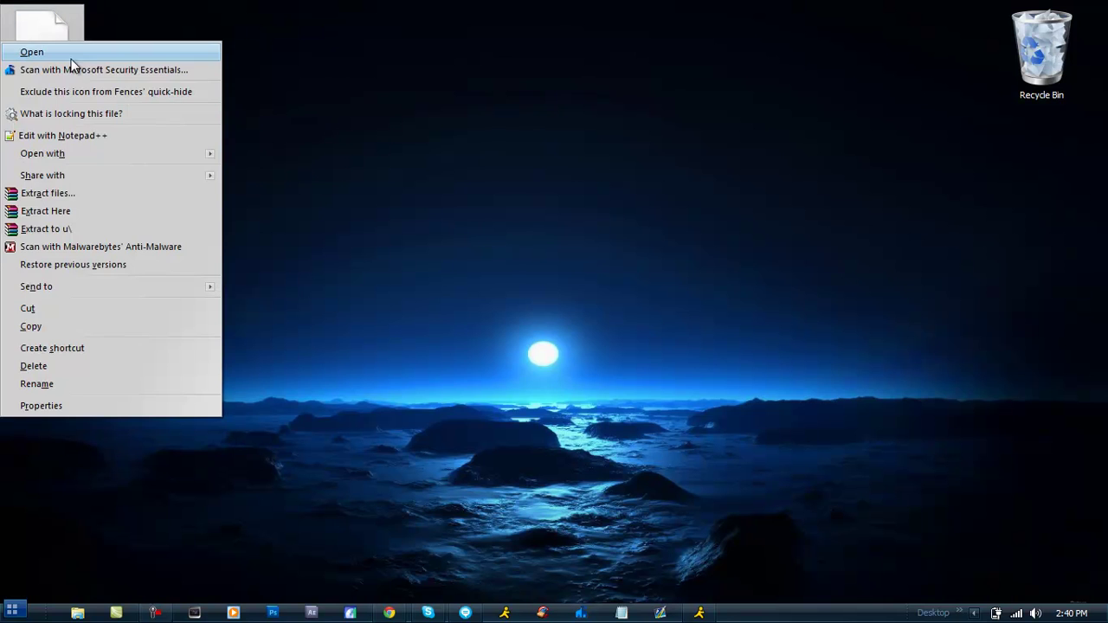
left_click(78, 208)
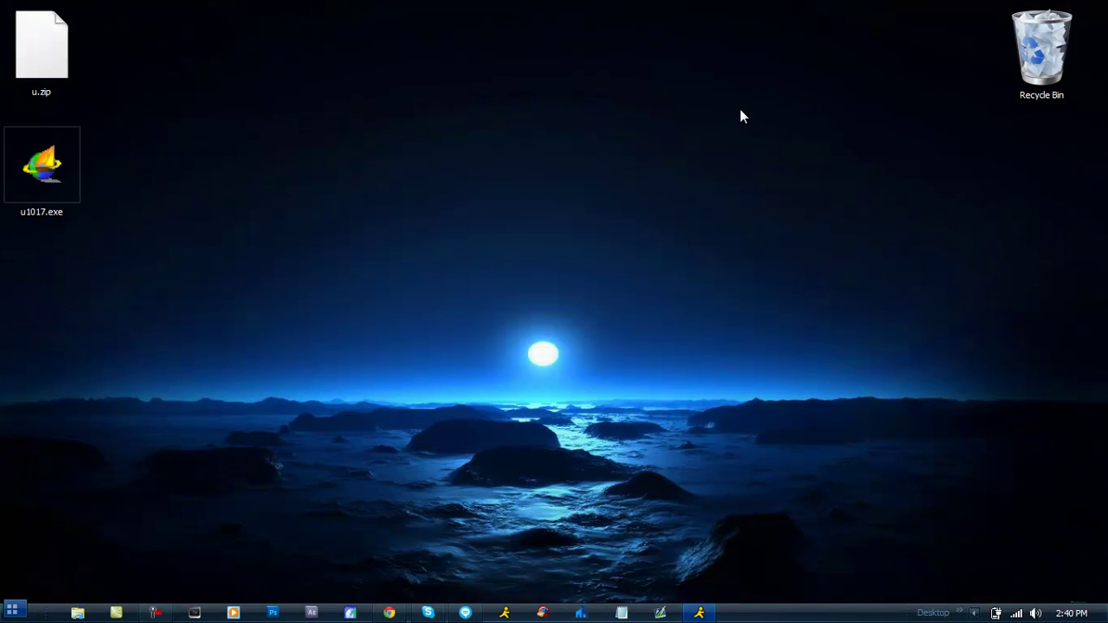
left_click_drag(42, 45, 1031, 79)
- Reposition the extracted u1017.exe icon near the centre of the desktop
left_click_drag(80, 173, 584, 212)
left_click_drag(554, 138, 560, 22)
left_click_drag(631, 212, 530, 298)
key("Escape")
left_click_drag(552, 52, 577, 220)
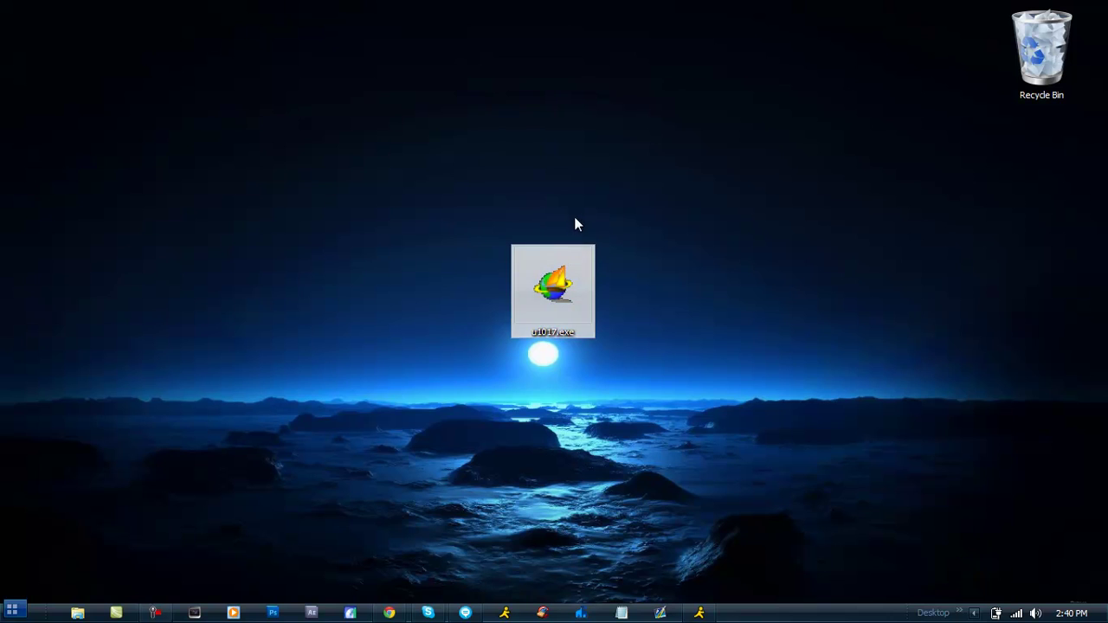
left_click(515, 128)
left_click_drag(553, 288, 551, 232)
left_click_drag(563, 167, 554, 217)
left_click(575, 390)
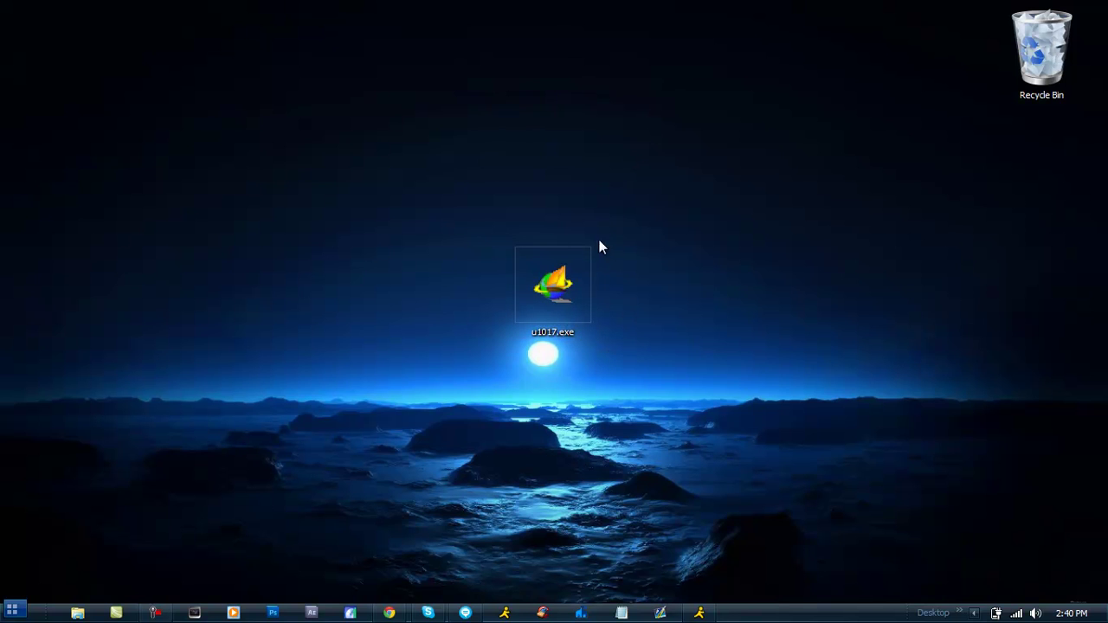
left_click(568, 312)
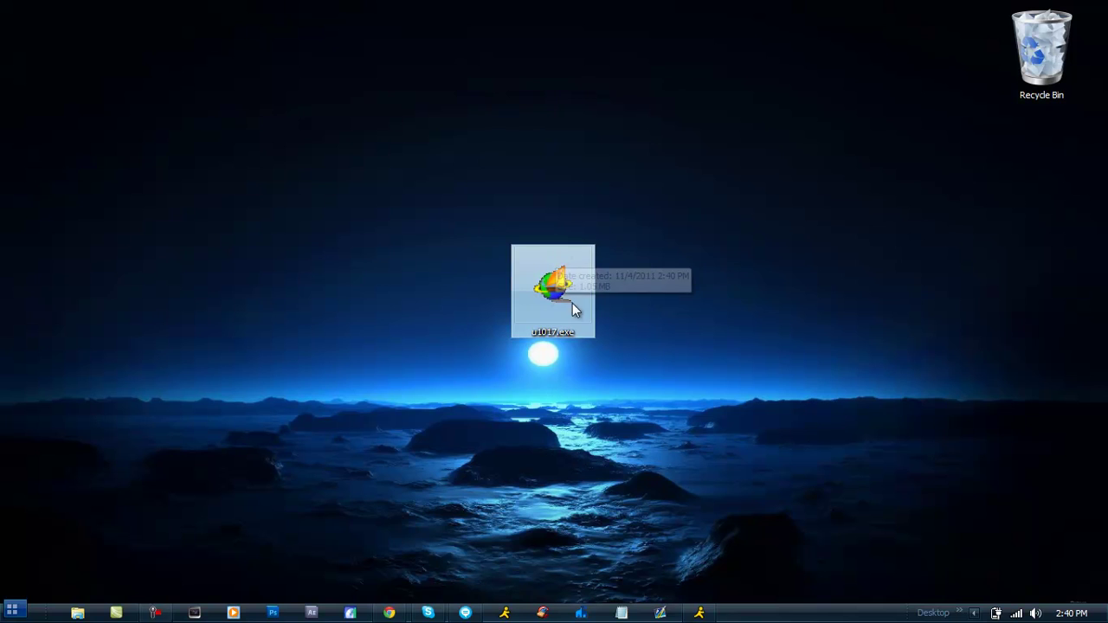
left_click(684, 175)
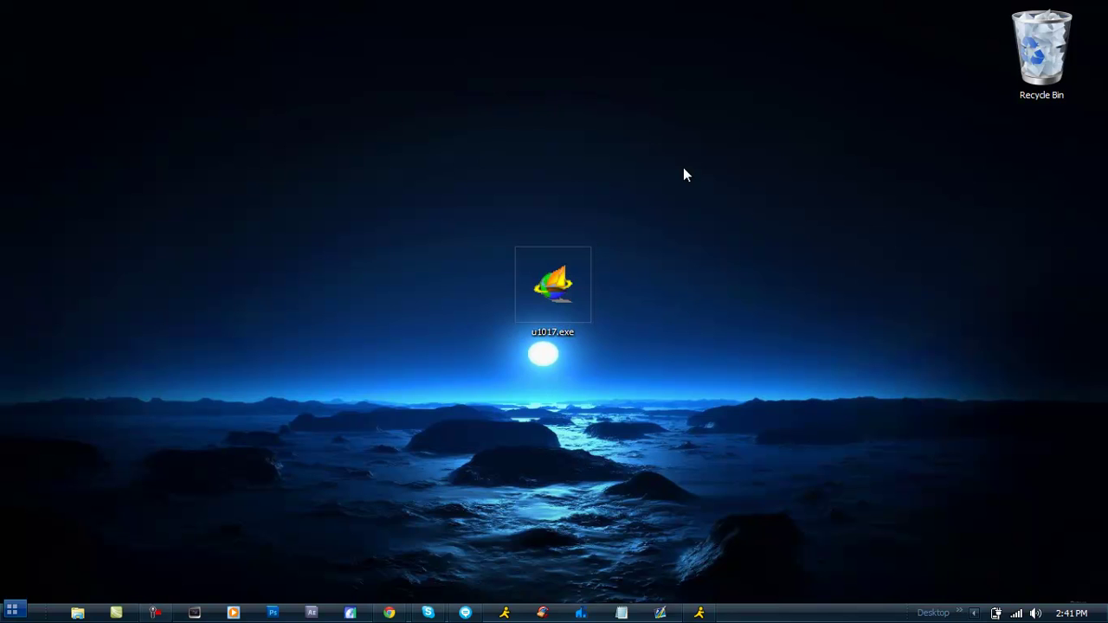
mouse_move(535, 273)
left_click_drag(535, 273, 600, 170)
left_click_drag(652, 145, 488, 227)
left_click(398, 615)
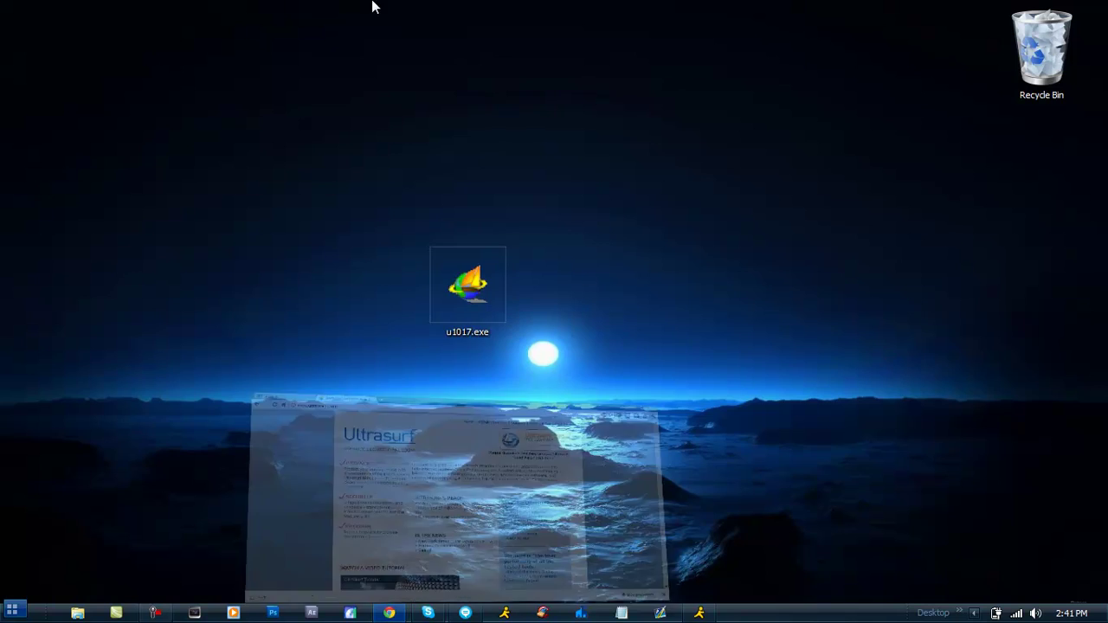
- Search Google for 'PROXY SITE' in a new Chrome tab
left_click(336, 11)
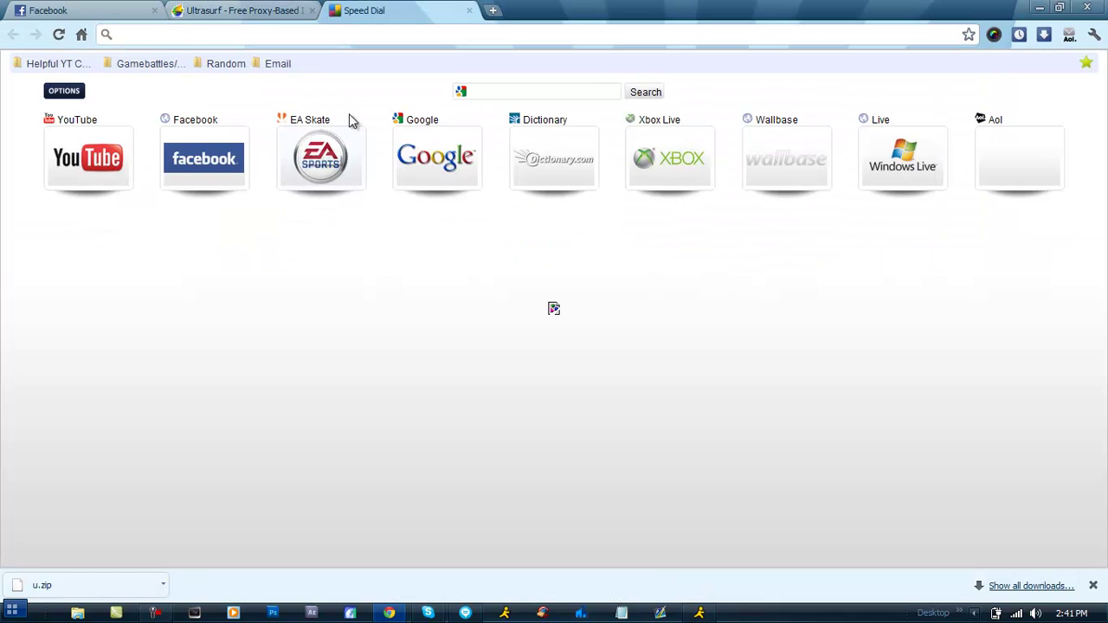
left_click(422, 147)
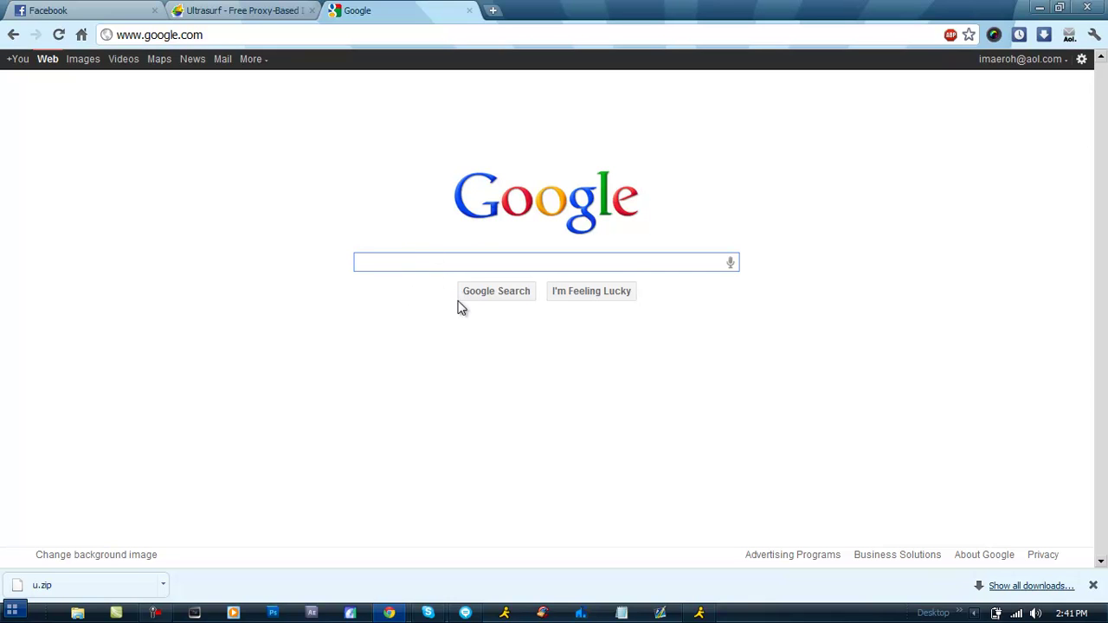
left_click(1093, 586)
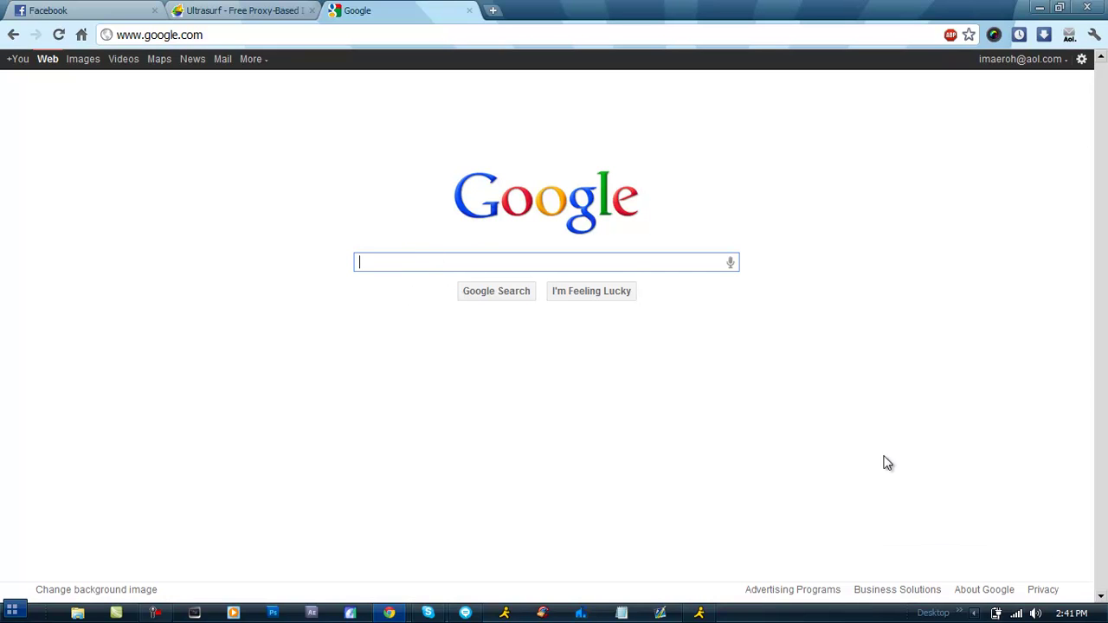
type("PRO")
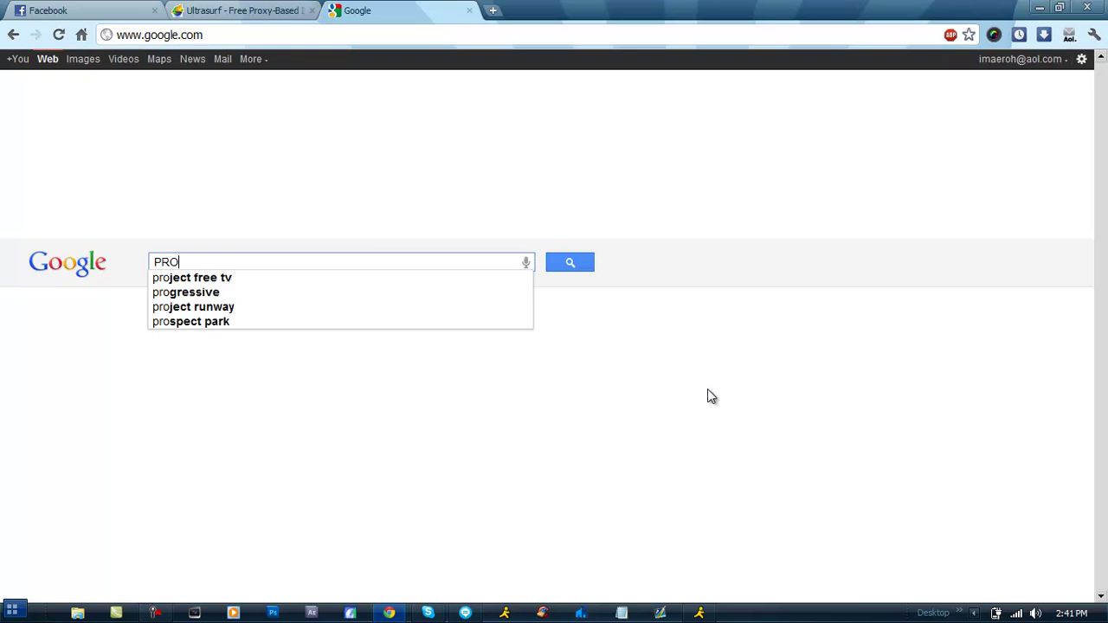
type("XY S")
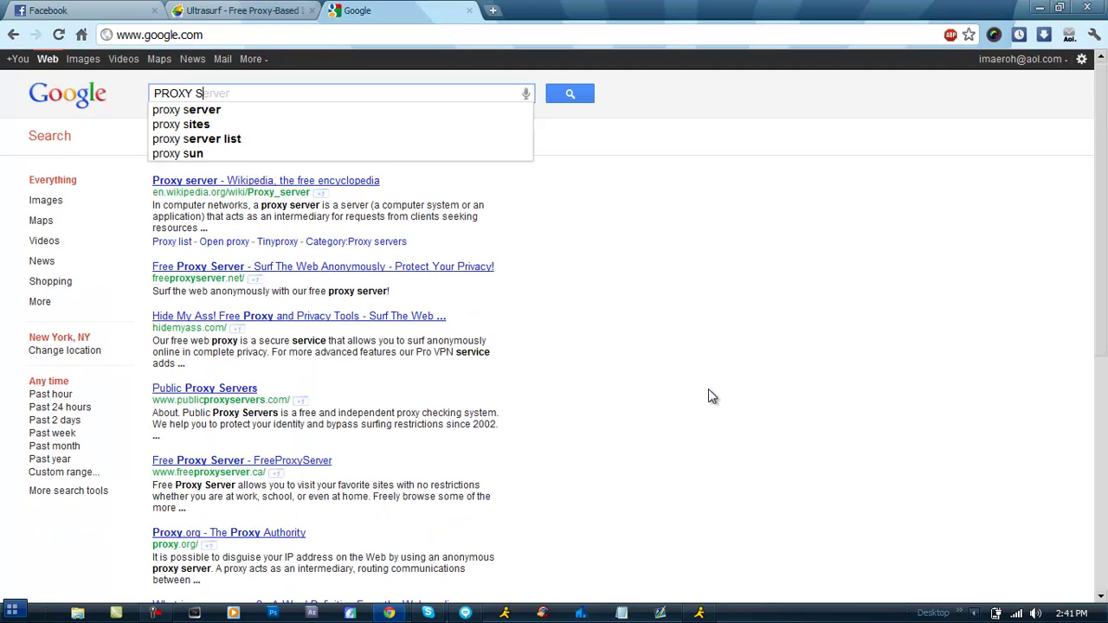
type("ITE")
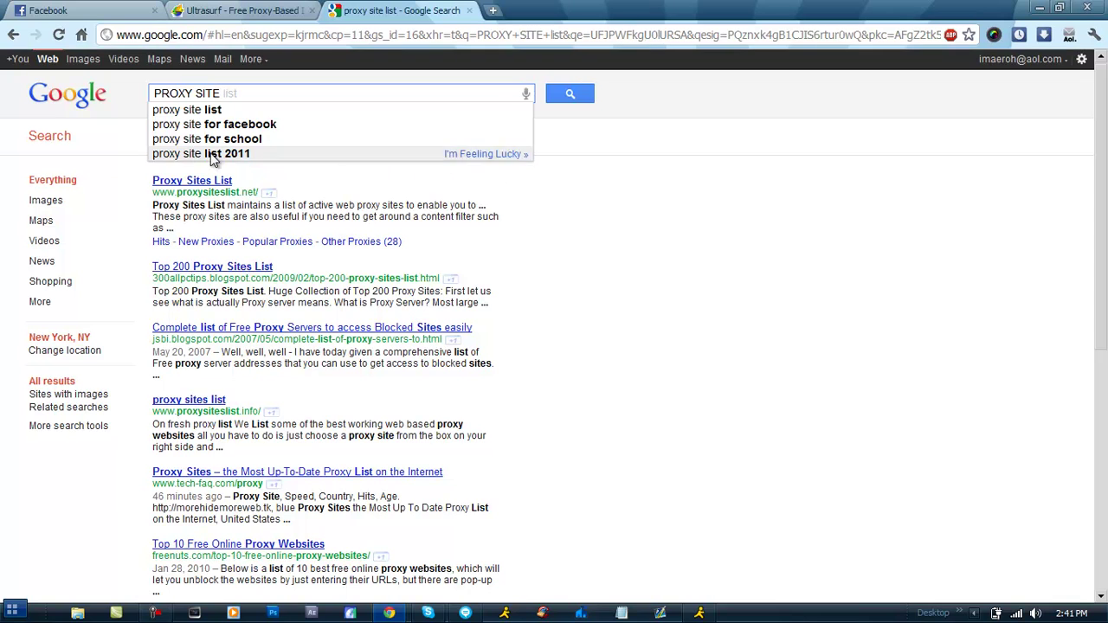
left_click(236, 112)
- Browse the Proxy Sites List website, then close its tab to return to Ultrasurf
left_click(208, 179)
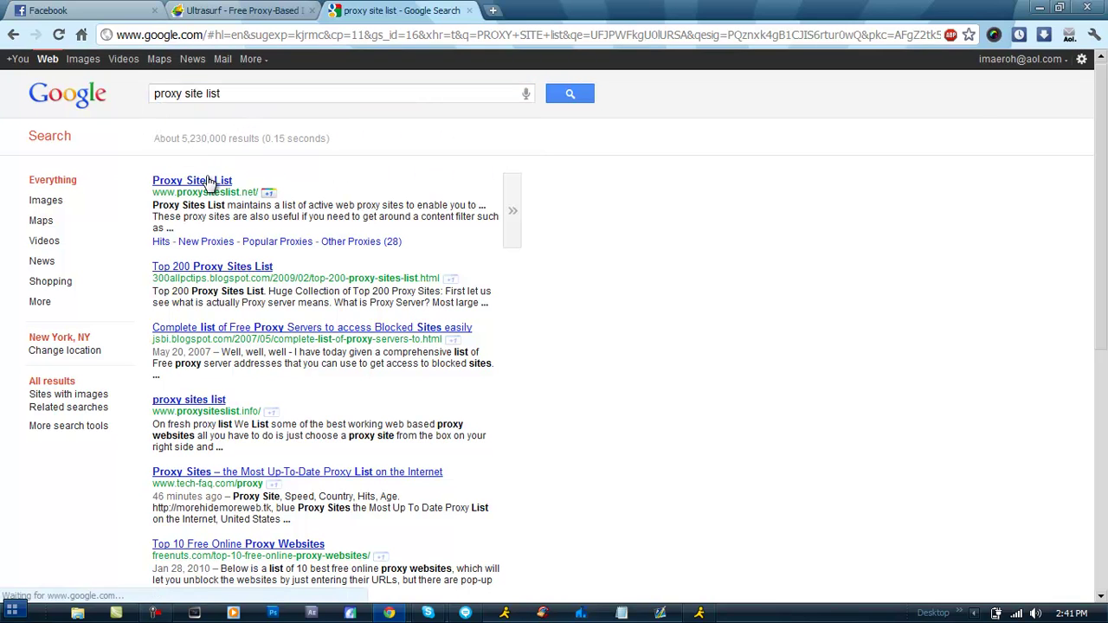
scroll(459, 303, "down", 2)
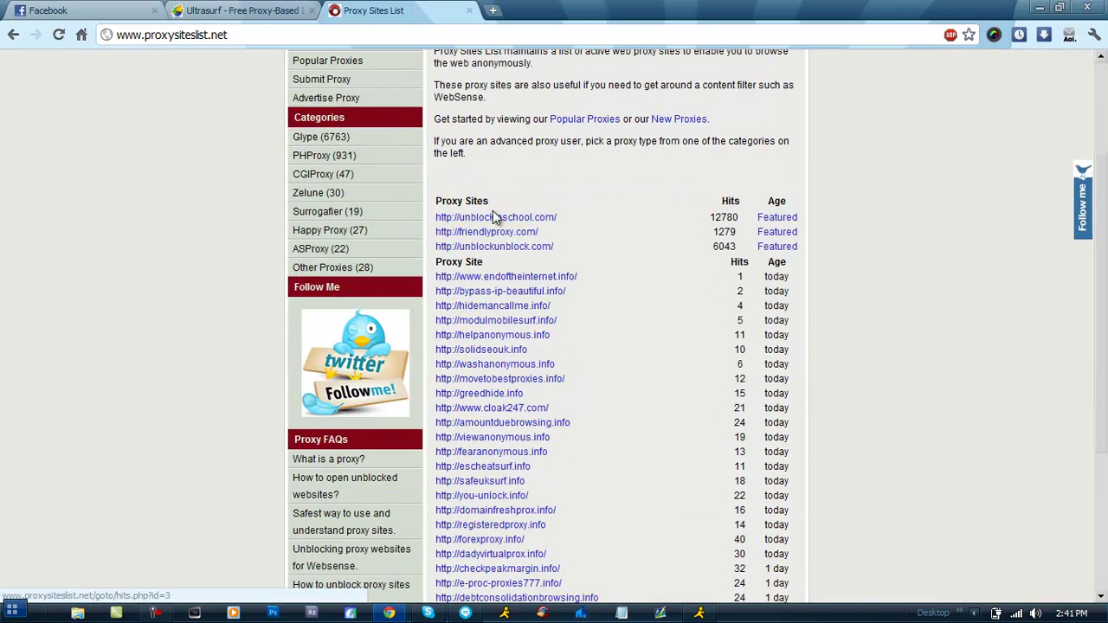
scroll(468, 294, "down", 3)
scroll(495, 264, "up", 4)
scroll(503, 295, "down", 1)
scroll(508, 315, "down", 1)
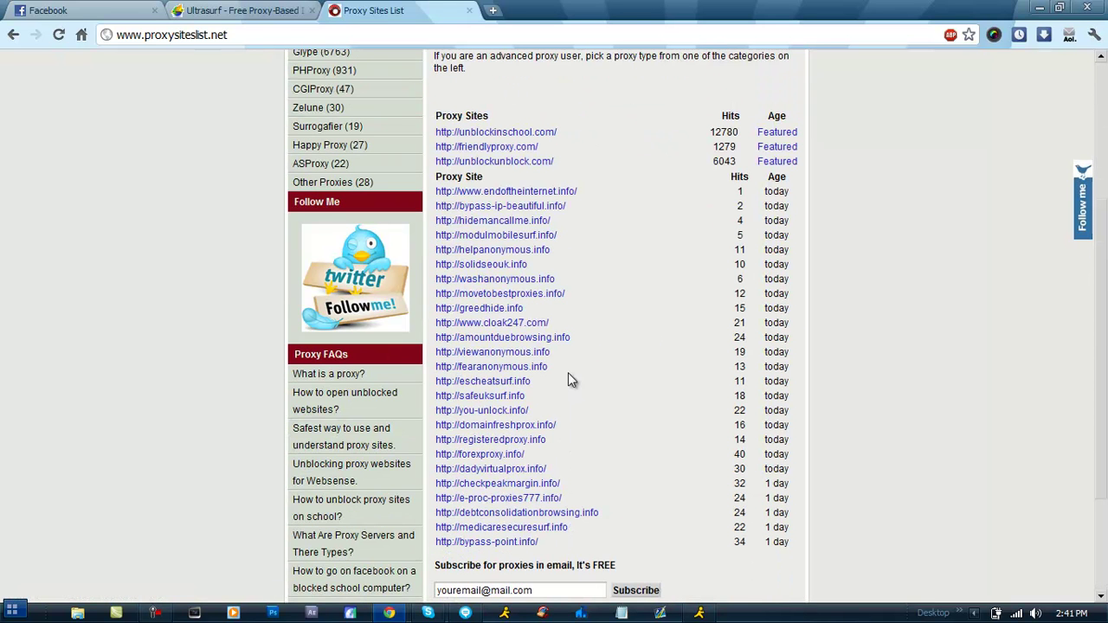
scroll(570, 121, "up", 3)
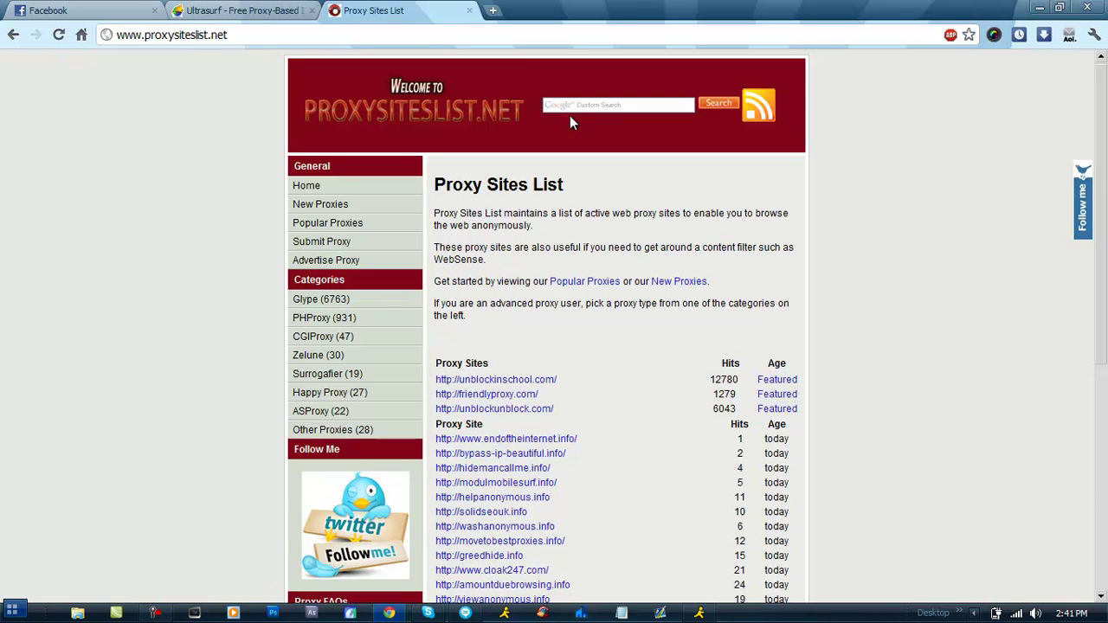
left_click(469, 11)
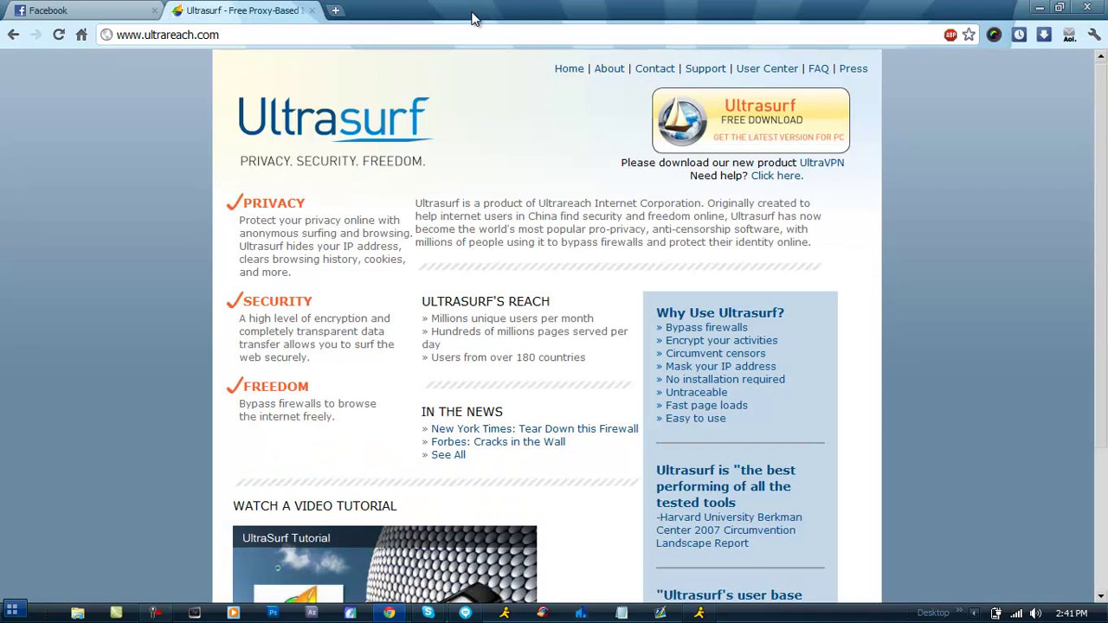
- Minimize Chrome and run u1017.exe from the desktop as administrator
left_click(1040, 6)
left_click_drag(490, 257, 582, 143)
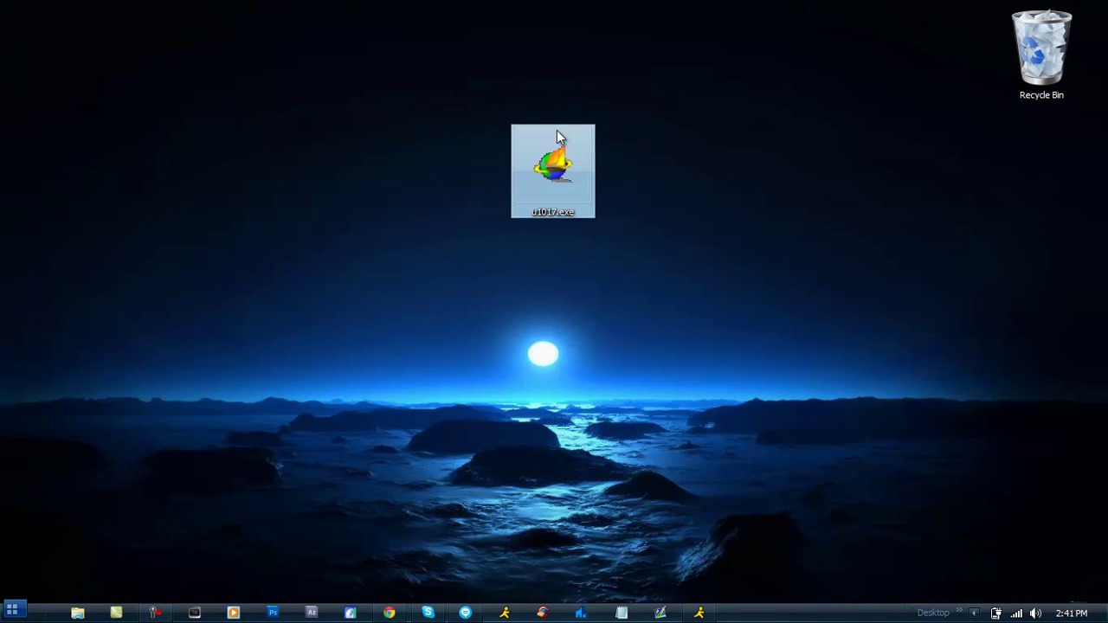
left_click_drag(630, 39, 629, 402)
left_click(554, 189)
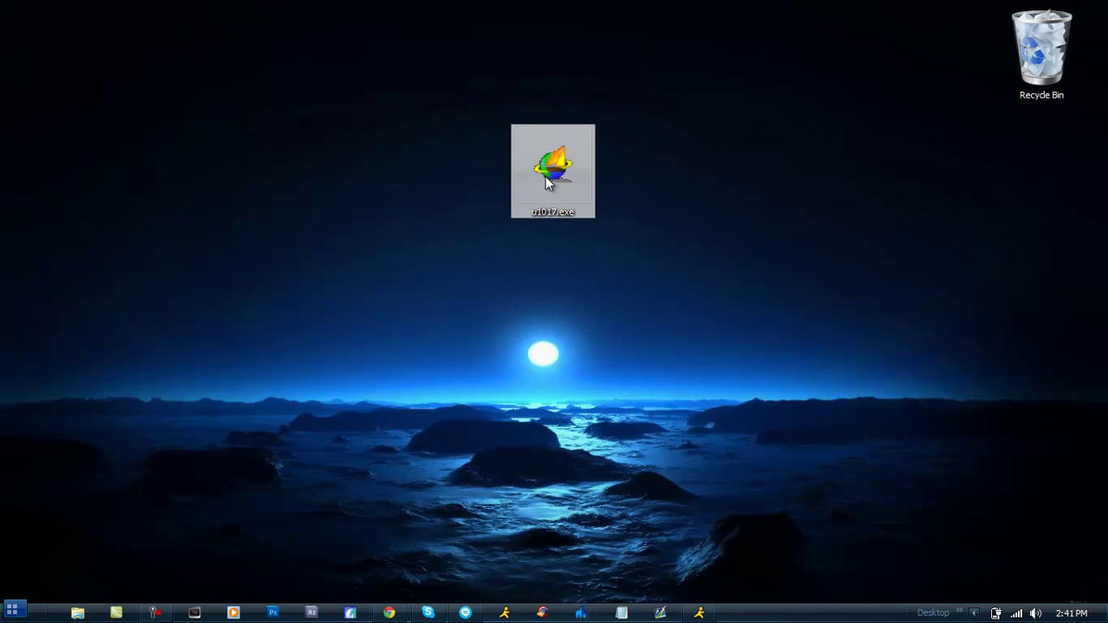
right_click(546, 180)
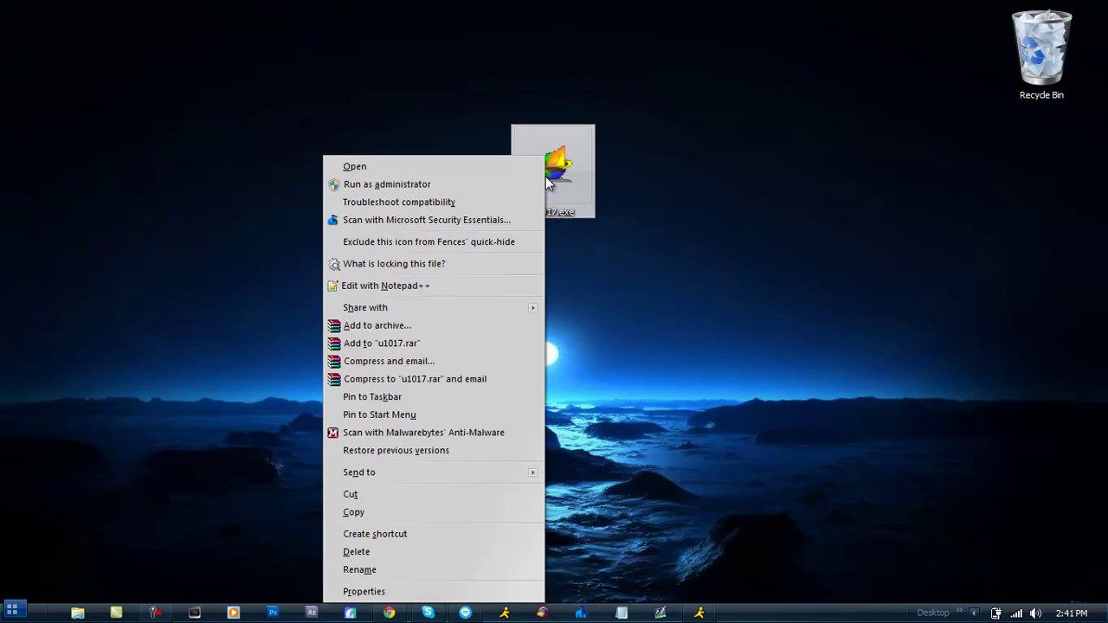
left_click(453, 184)
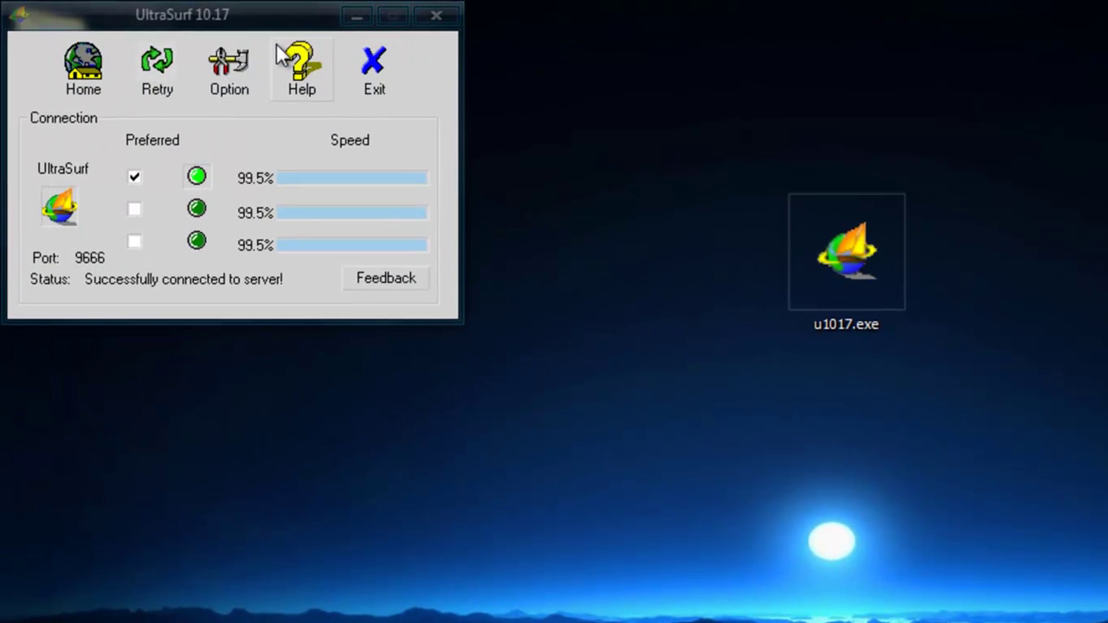
- Once UltraSurf 10.17 connects on port 9666, open its Options dialog
left_click(228, 68)
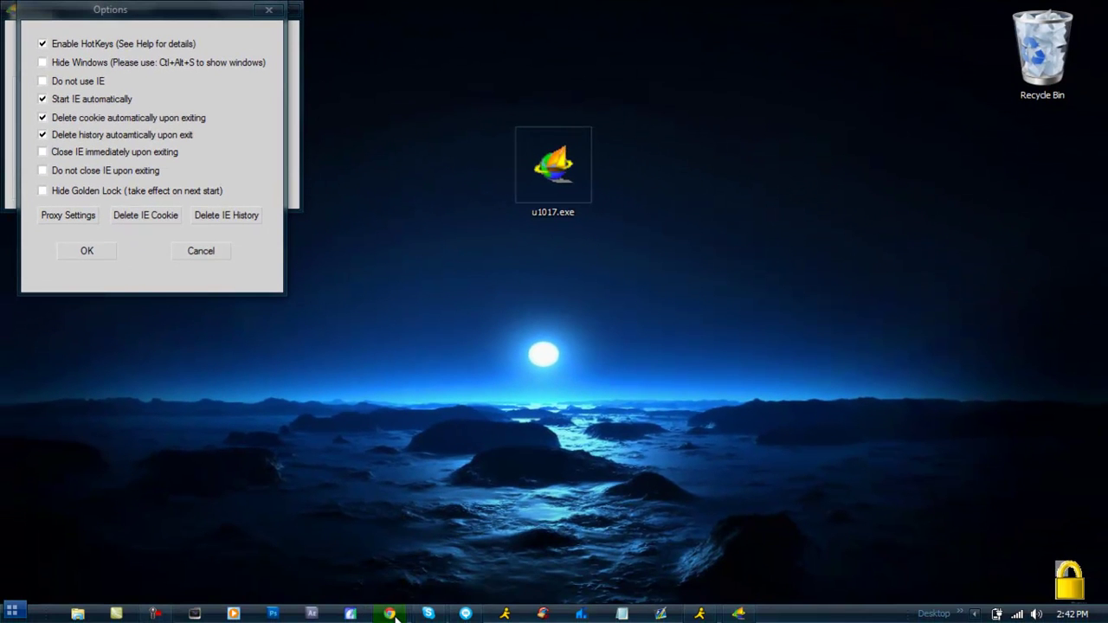
- Tick Hide Golden Lock, save the options with OK, and minimize the UltraSurf window
mouse_move(396, 616)
mouse_move(387, 567)
left_click(44, 191)
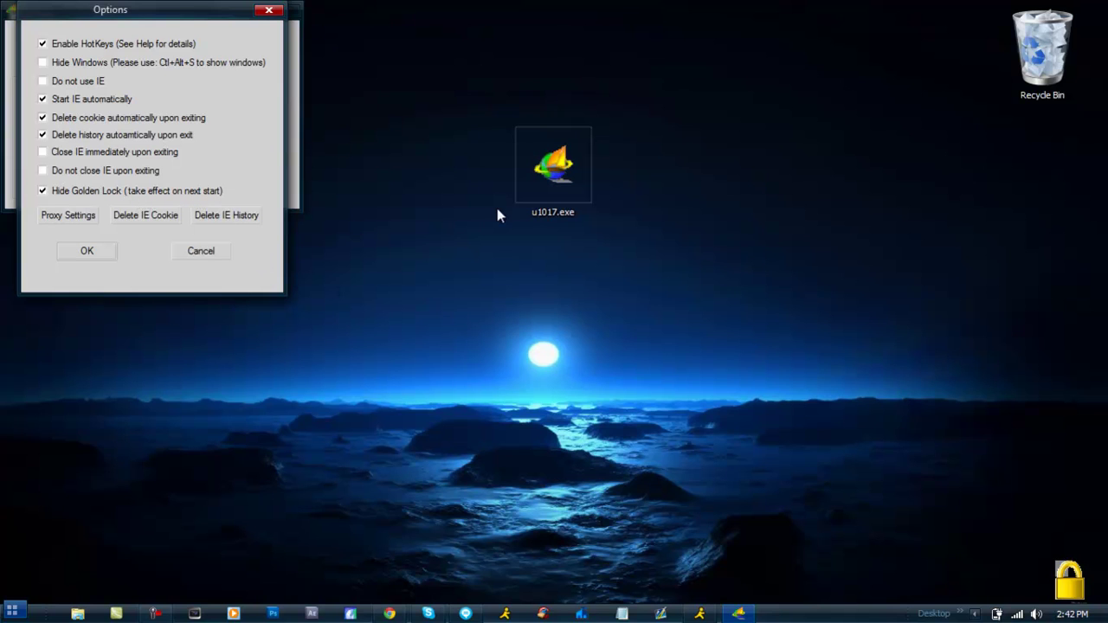
left_click_drag(452, 111, 688, 339)
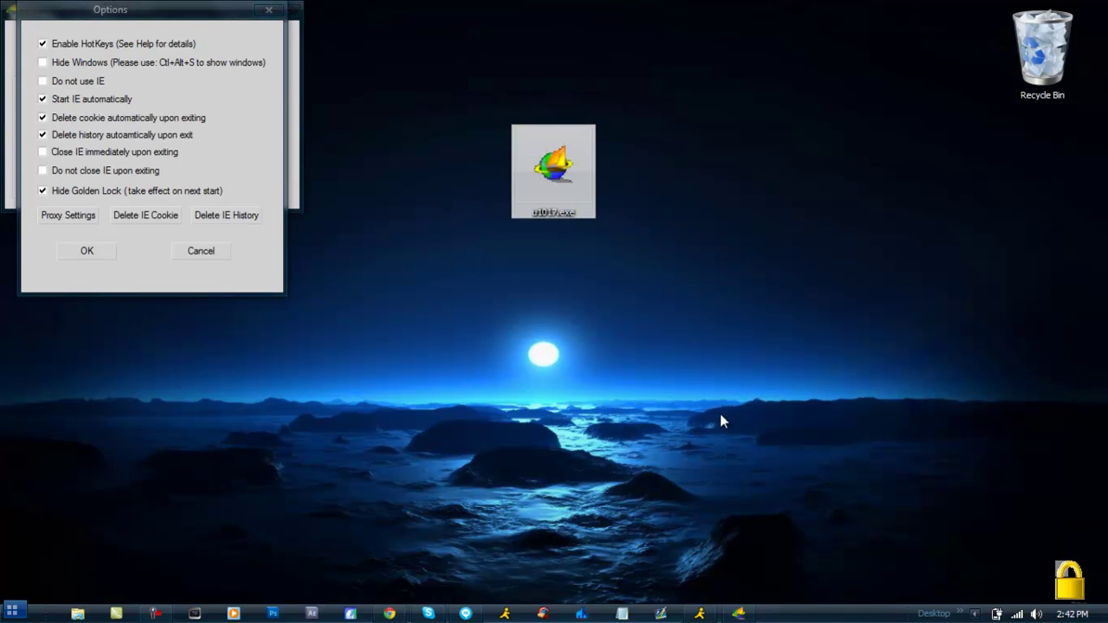
left_click(87, 250)
left_click_drag(158, 9, 324, 157)
left_click(400, 160)
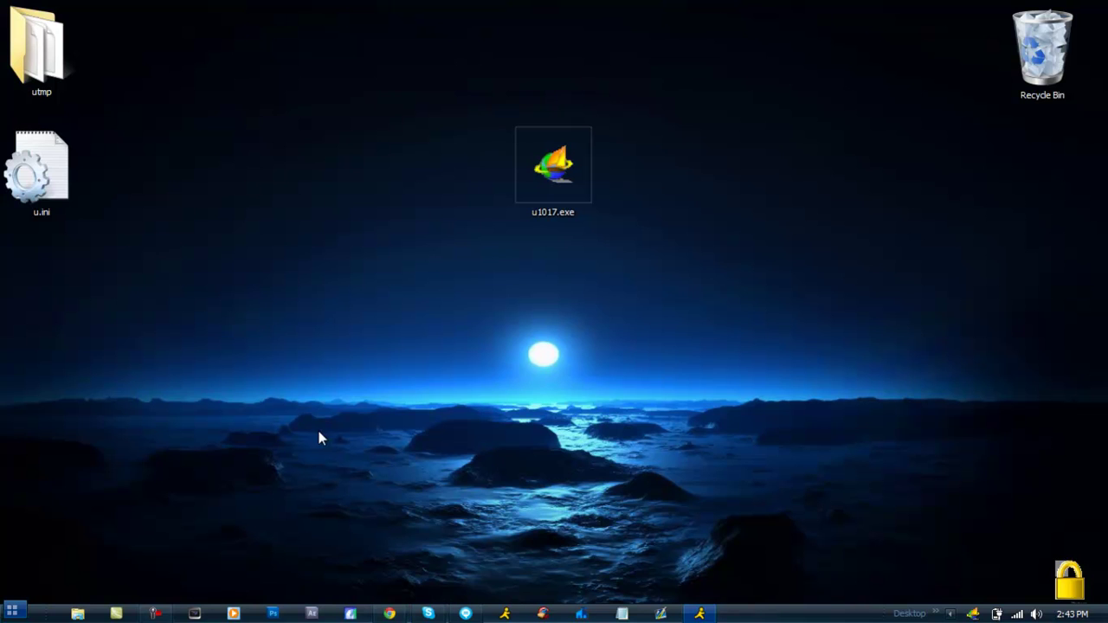
- Reopen the UltraSurf window from the tray and close it, bringing up the Exit Warning
left_click(534, 214)
left_click(973, 615)
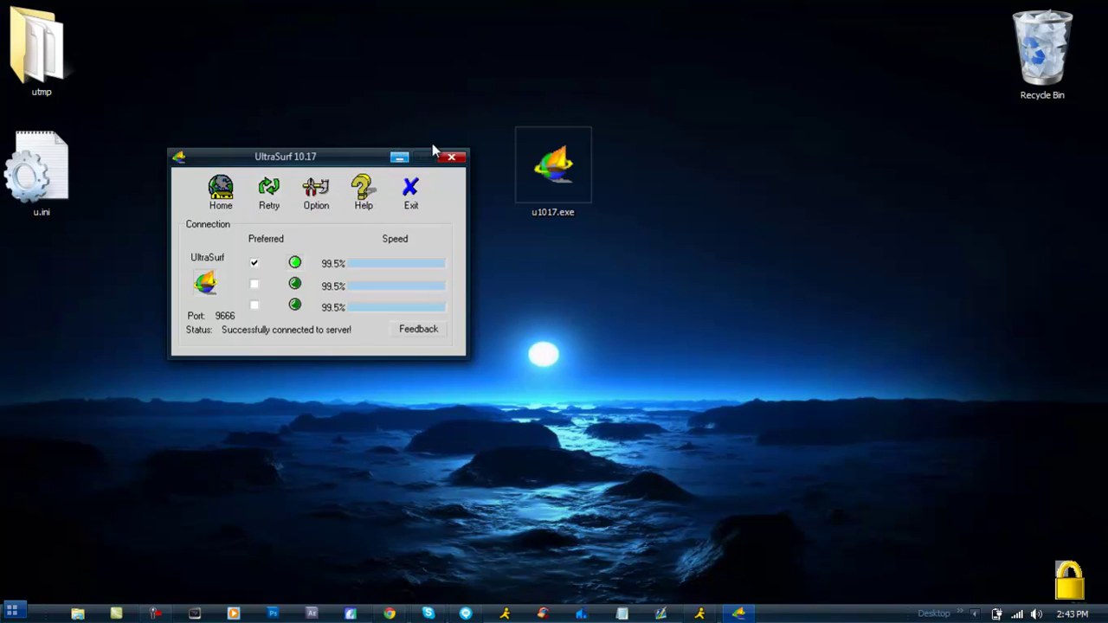
left_click(453, 157)
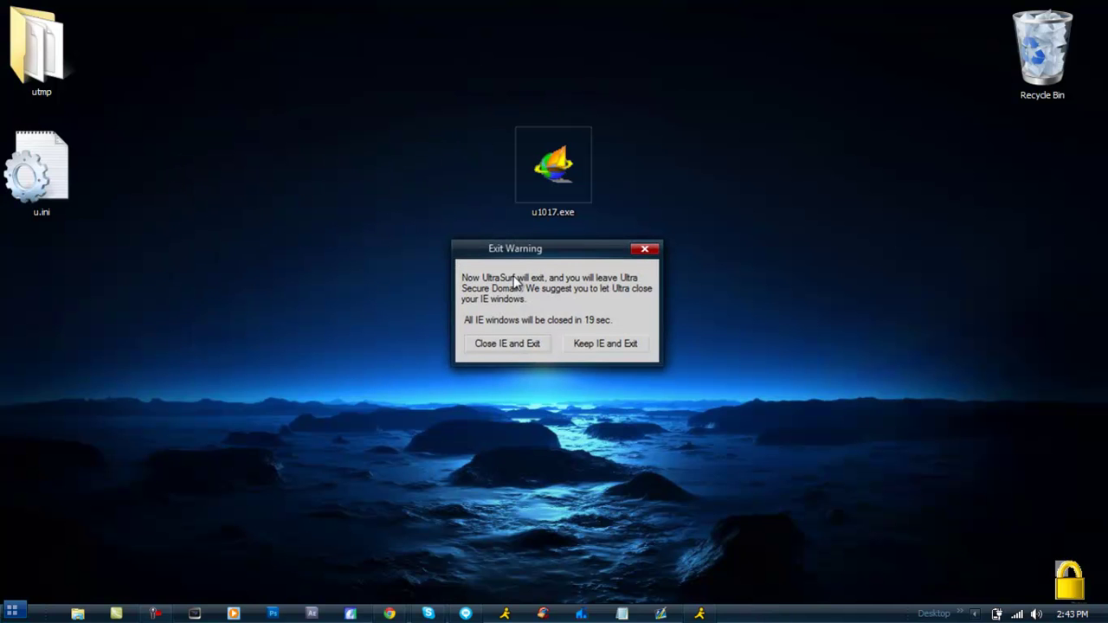
- Choose 'Close IE and Exit' on the Exit Warning, then place u1017.exe top-left beside utmp
left_click_drag(514, 261, 304, 168)
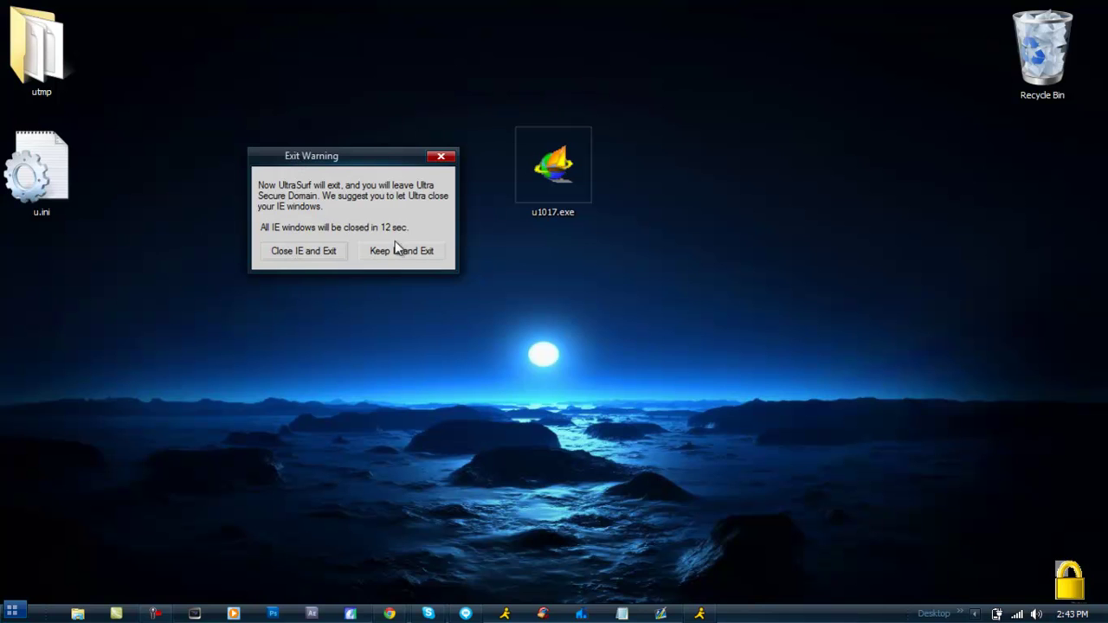
left_click(314, 251)
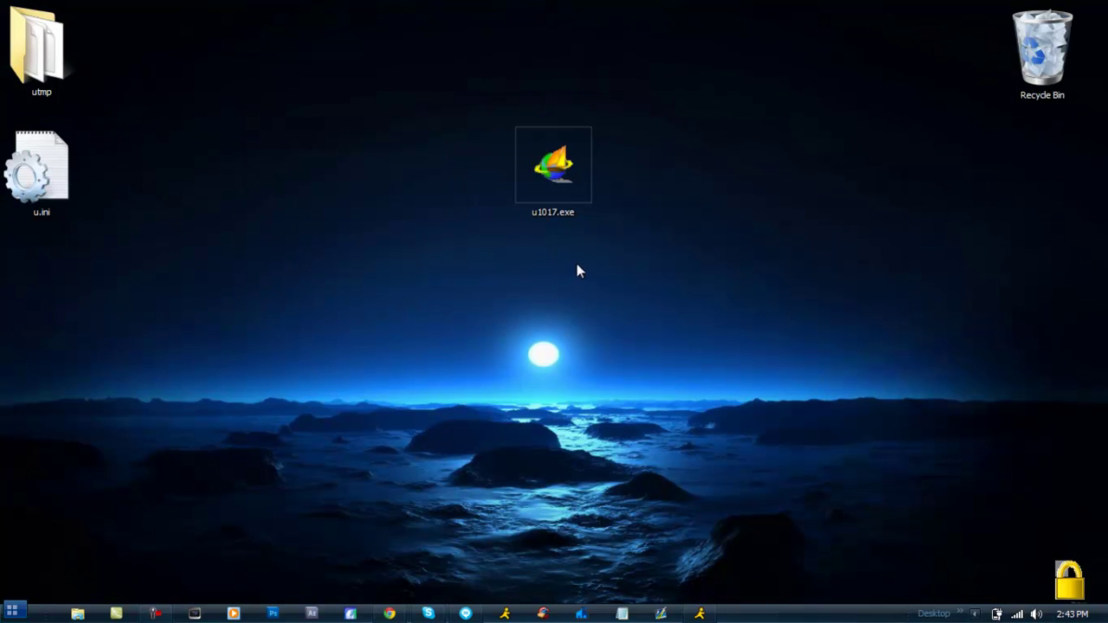
left_click_drag(565, 189, 139, 69)
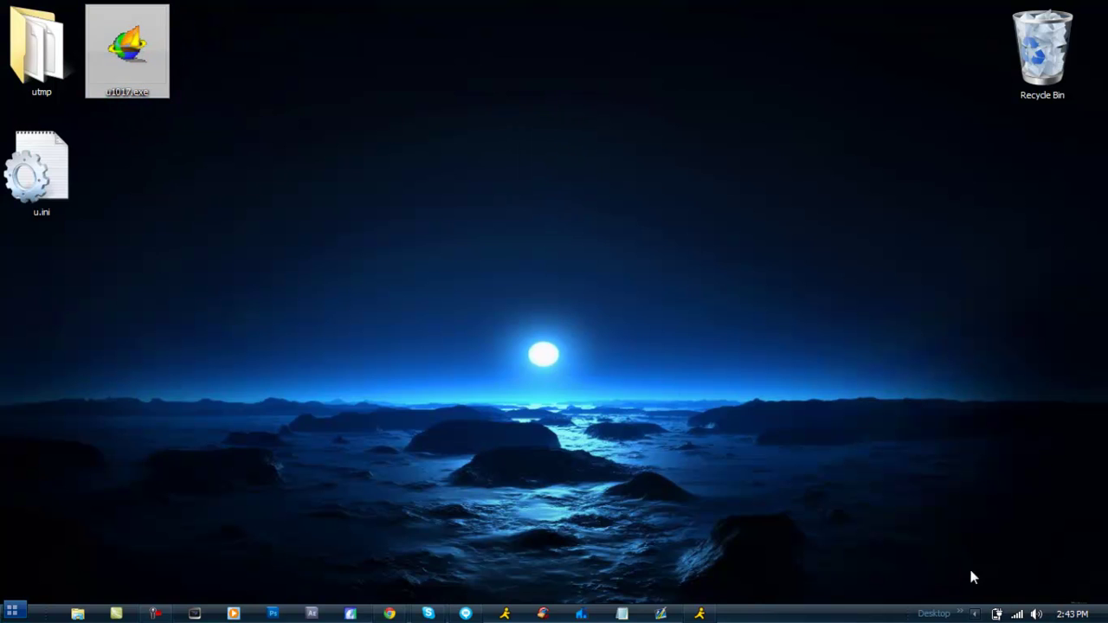
- Relaunch UltraSurf, close its IE window, and confirm Hide Golden Lock is still checked in Options
double_click(169, 55)
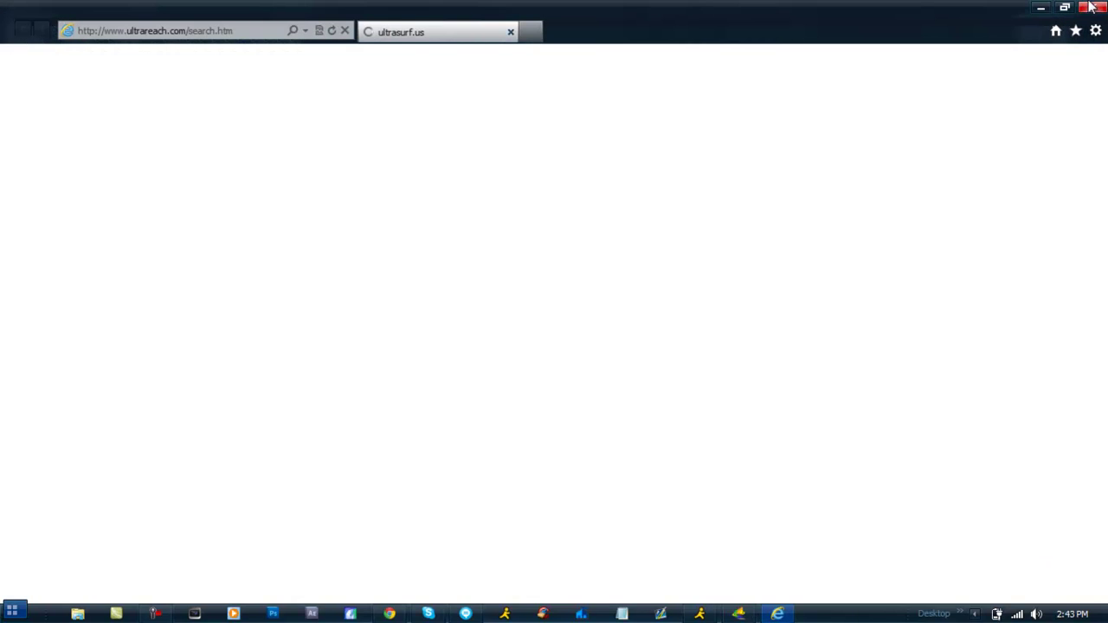
left_click(1090, 8)
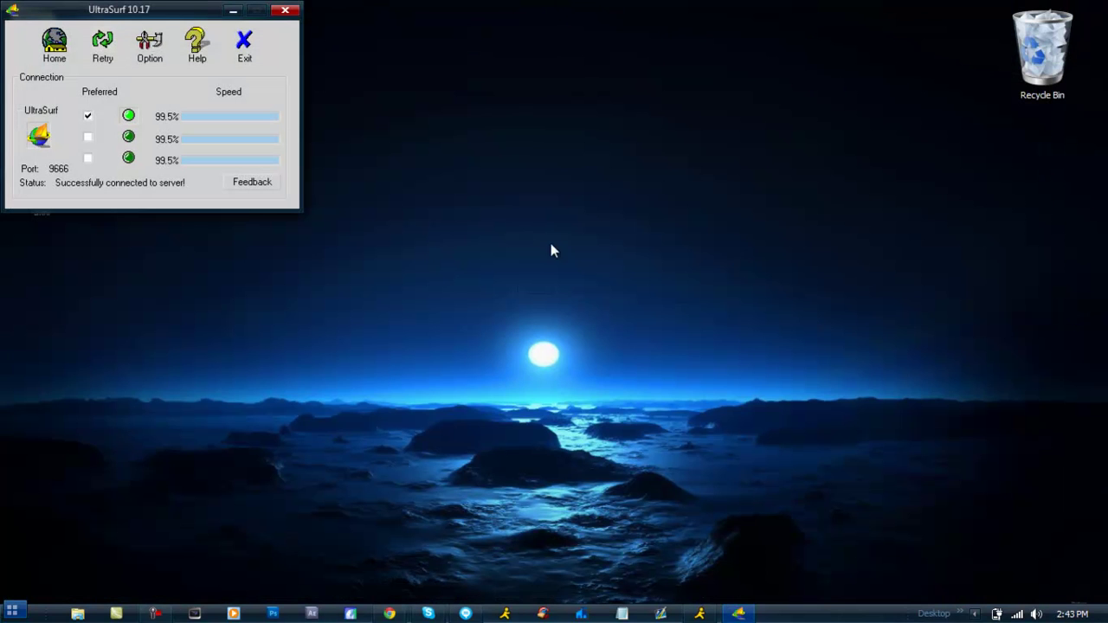
left_click(148, 48)
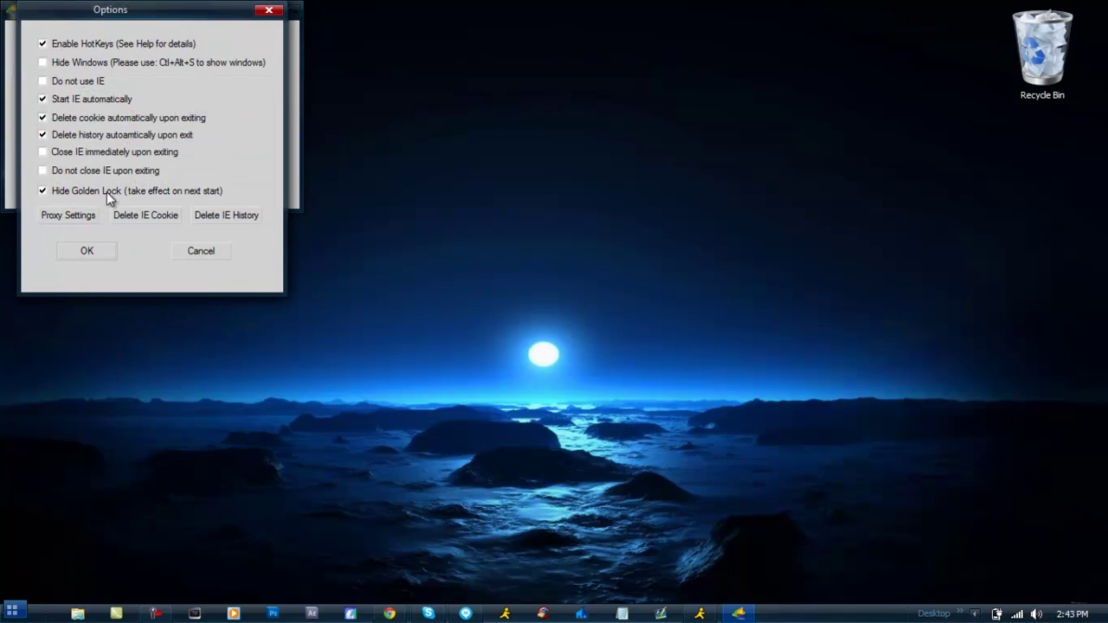
left_click(94, 257)
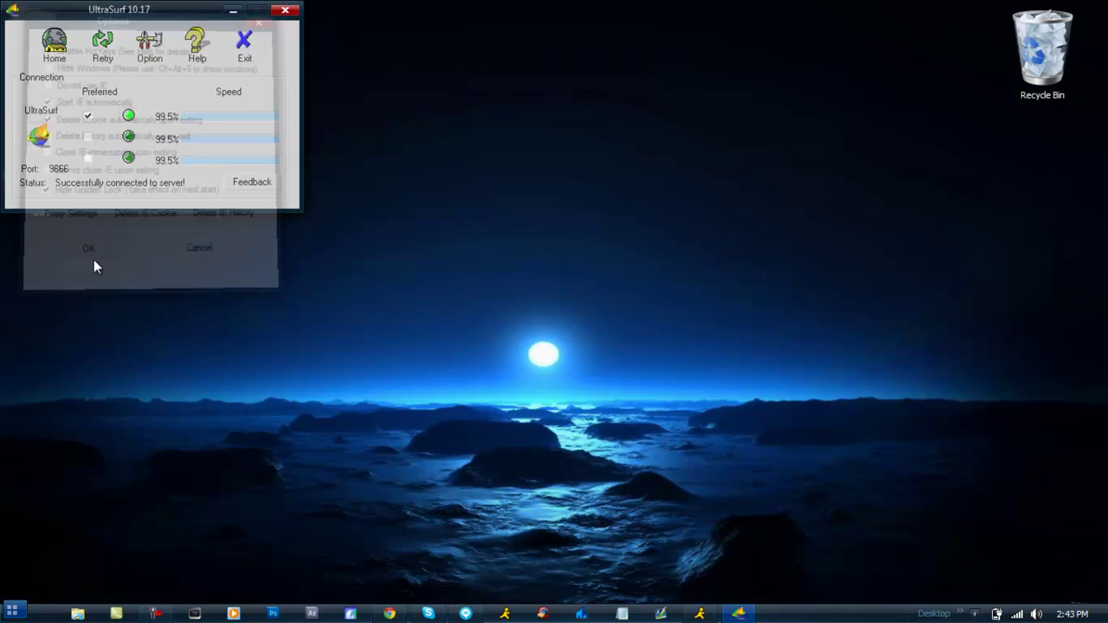
- Exit UltraSurf with 'Close IE and Exit' and bring Chrome to the front
left_click(287, 9)
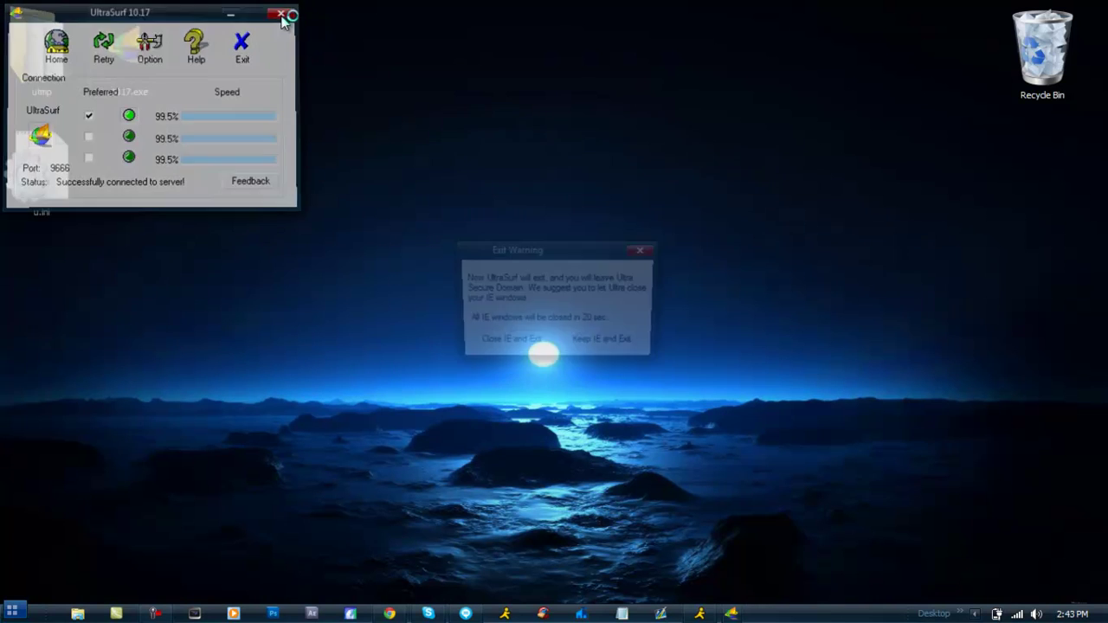
left_click(498, 346)
left_click(389, 613)
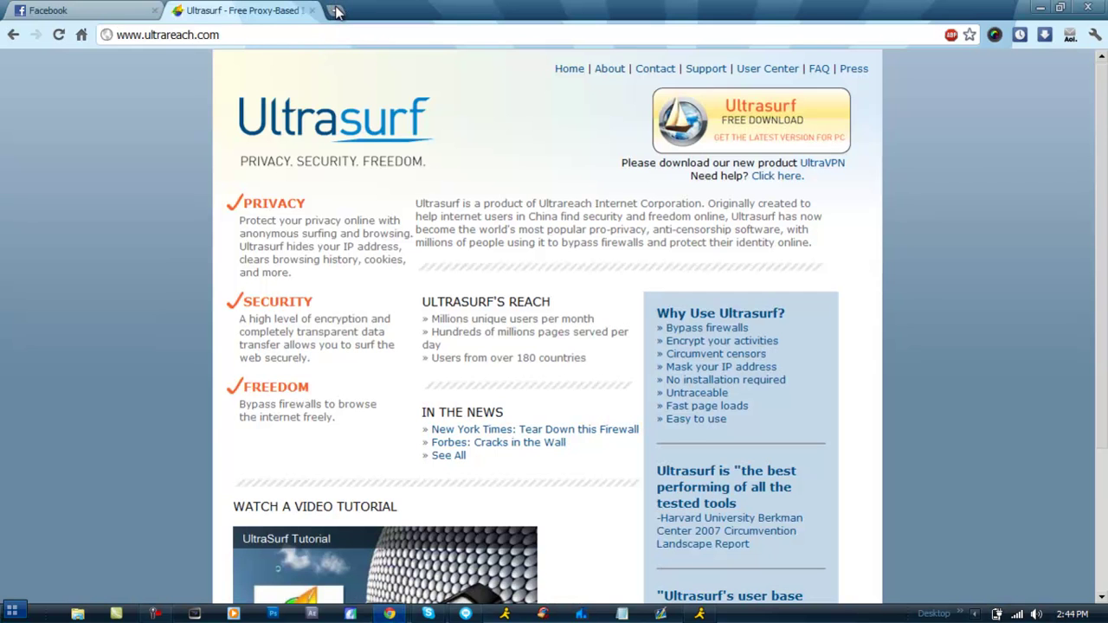
- Open hackforums.com in a new tab, then correct the address to hackforums.net
left_click(335, 10)
type("H")
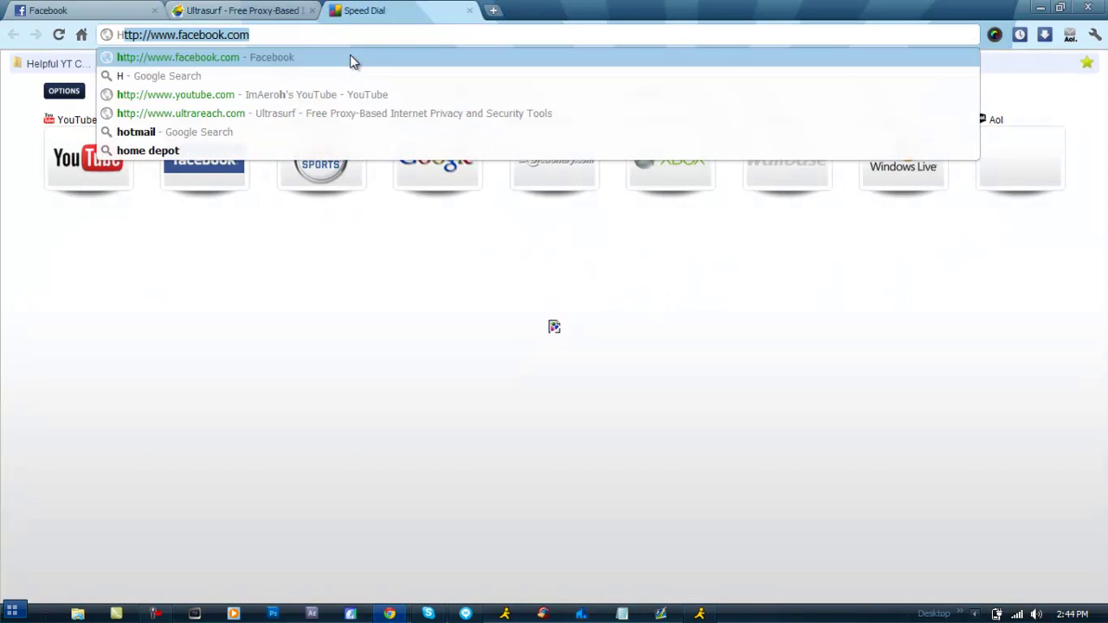
type("ACKF")
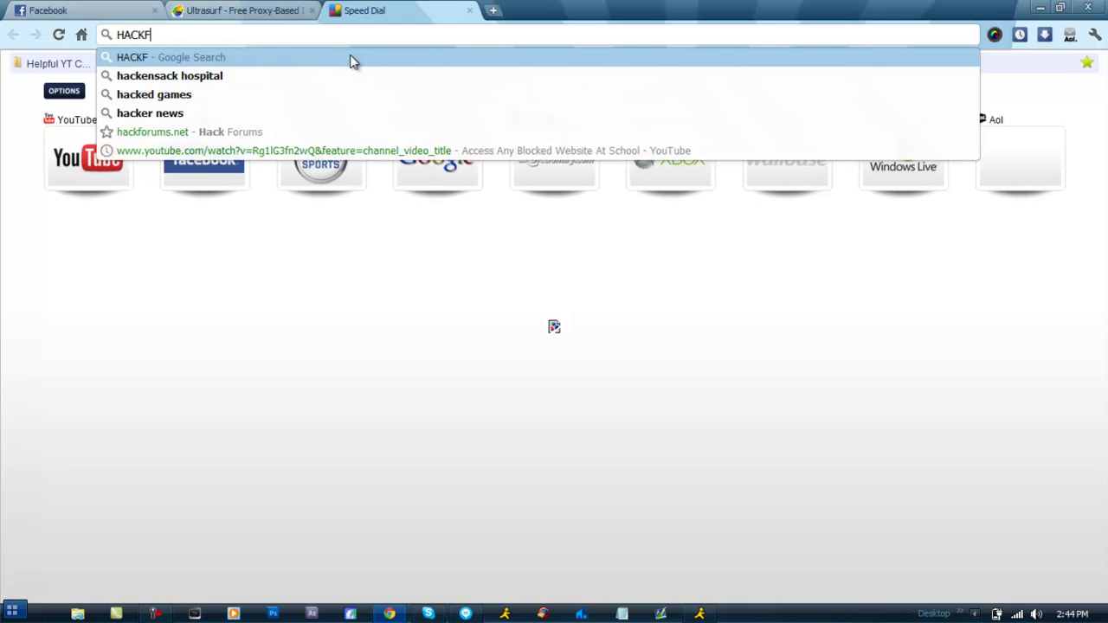
type("ORUMS.CO")
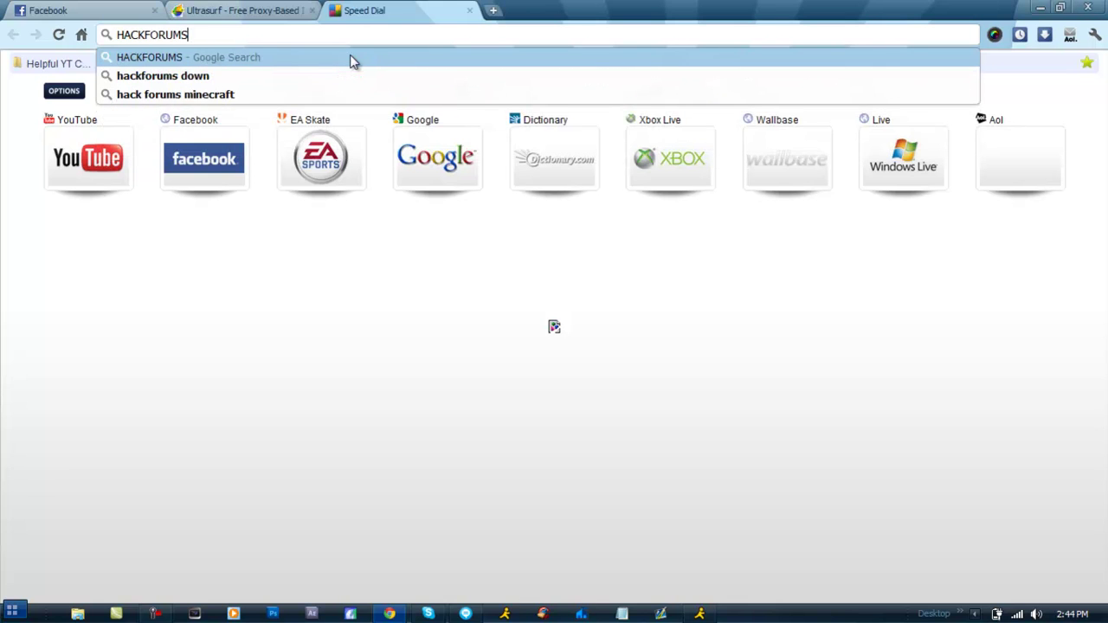
type("M")
key("Return")
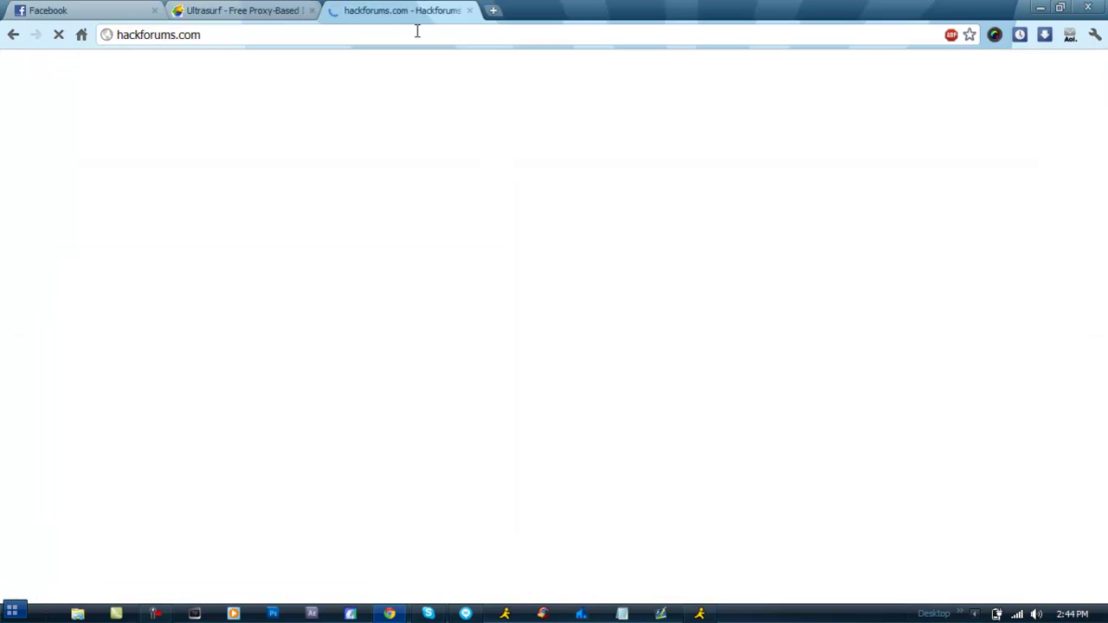
left_click(426, 33)
left_click(426, 33)
key("BackSpace")
key("BackSpace")
key("BackSpace")
type("N")
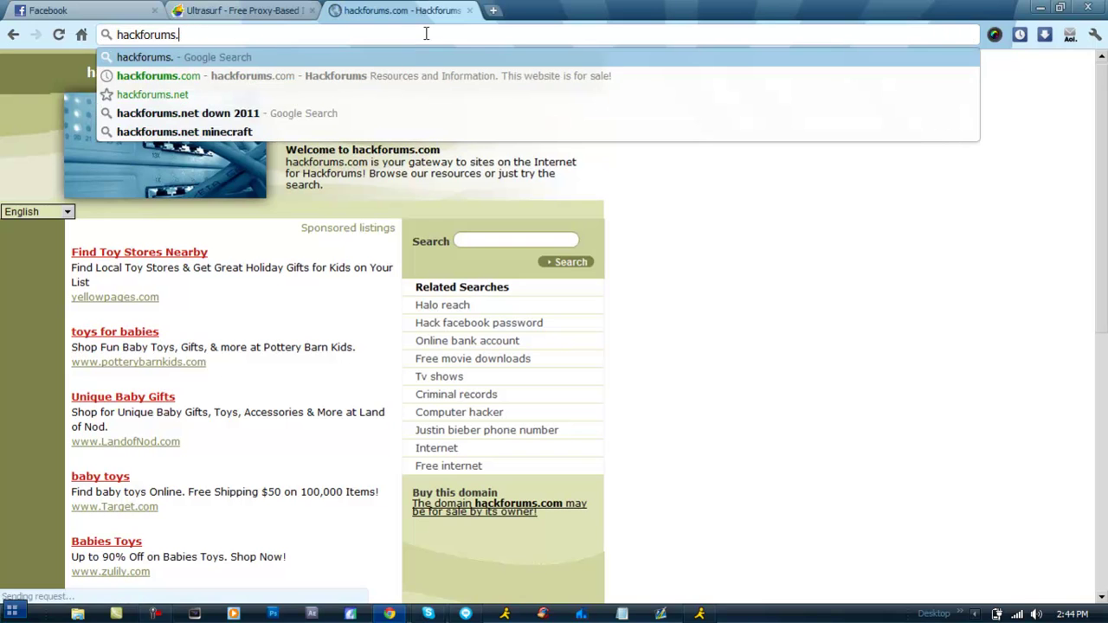
type("et")
key("Return")
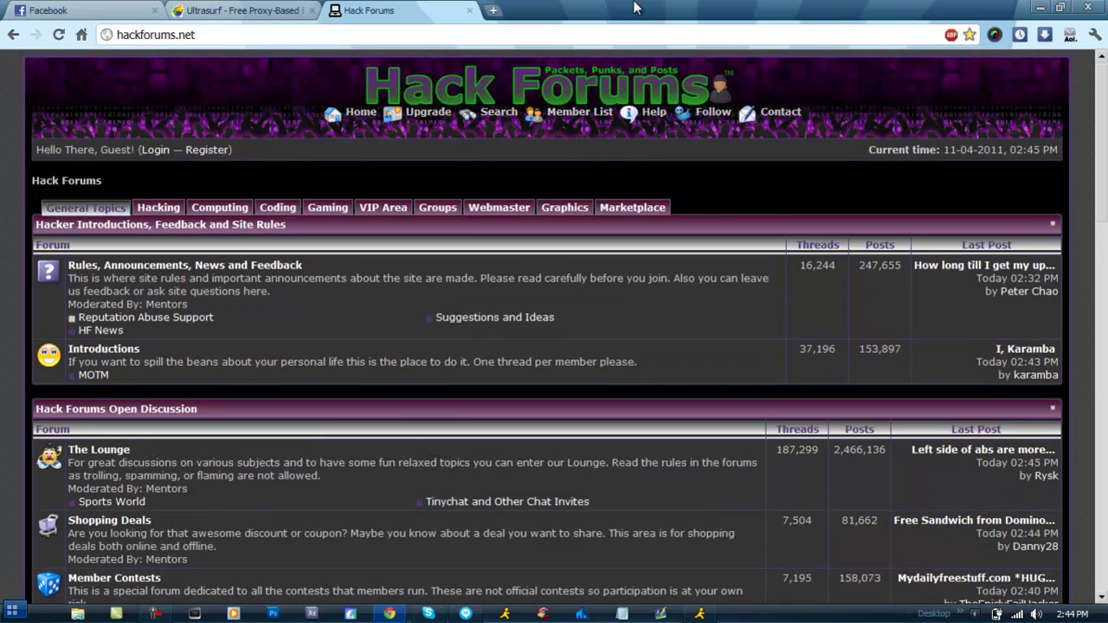
- Load gamebattles.com in the same tab
left_click(584, 32)
type("G")
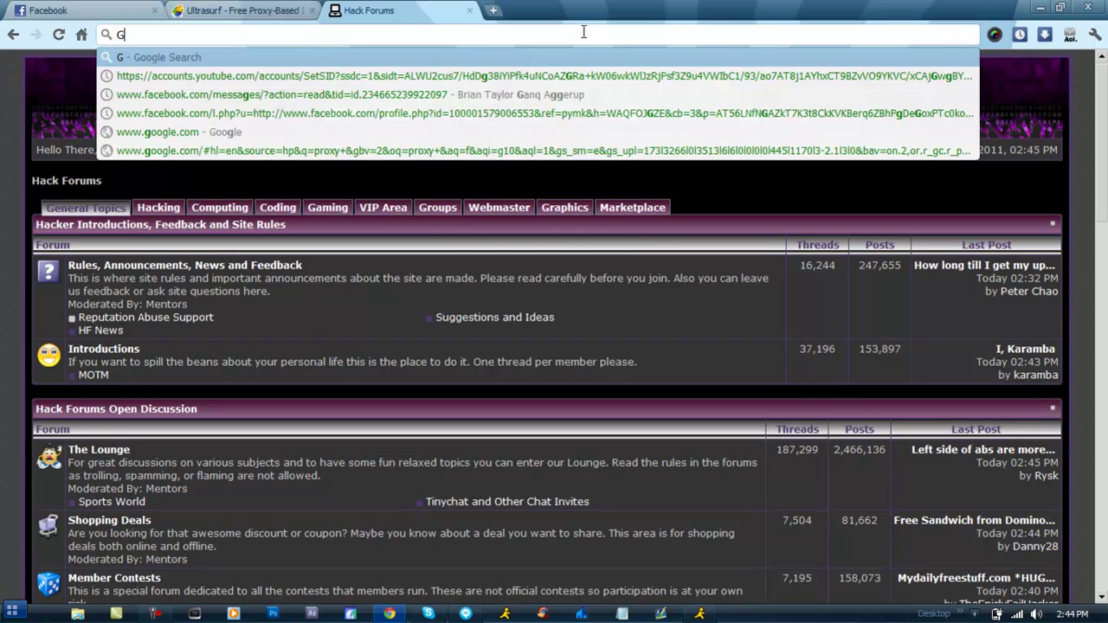
type("ameb")
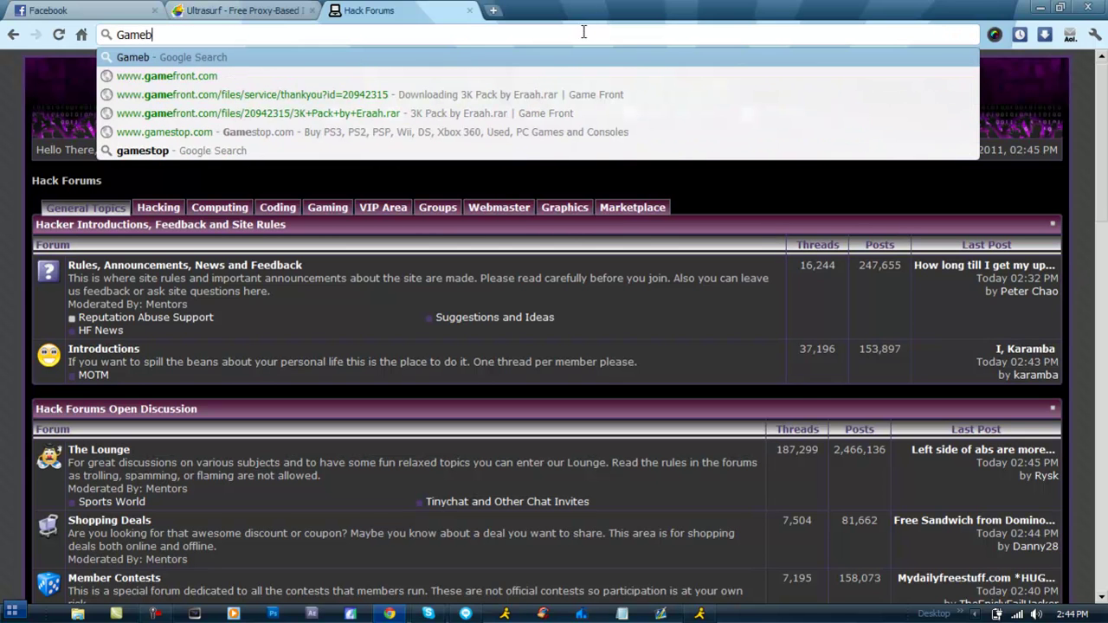
type("attle")
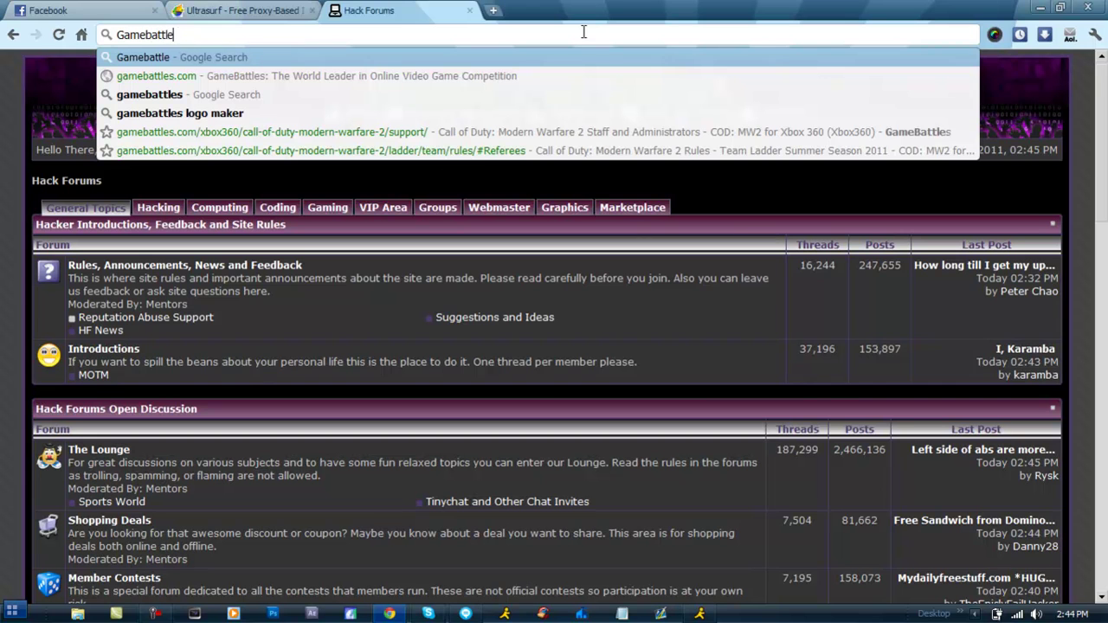
type("s.com")
key("Return")
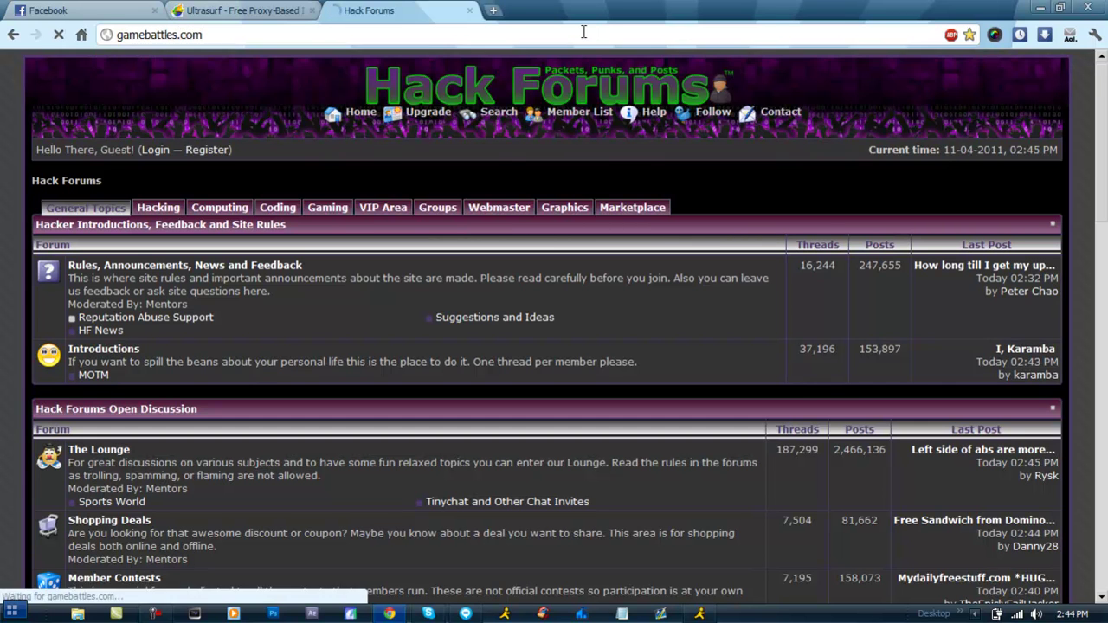